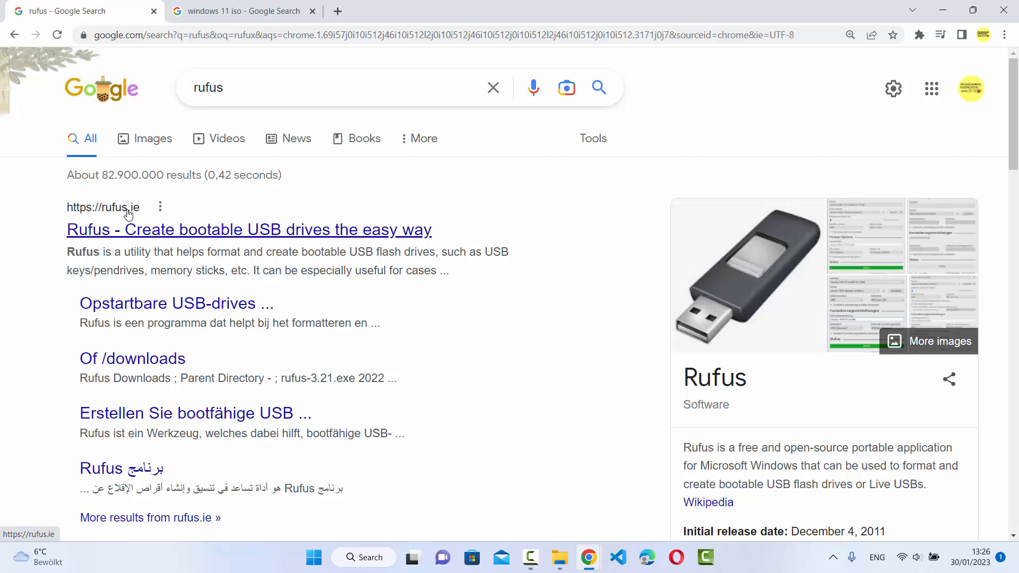
# - Open the Rufus site from the search results and download Rufus 3.21
pyautogui.click(183, 230)
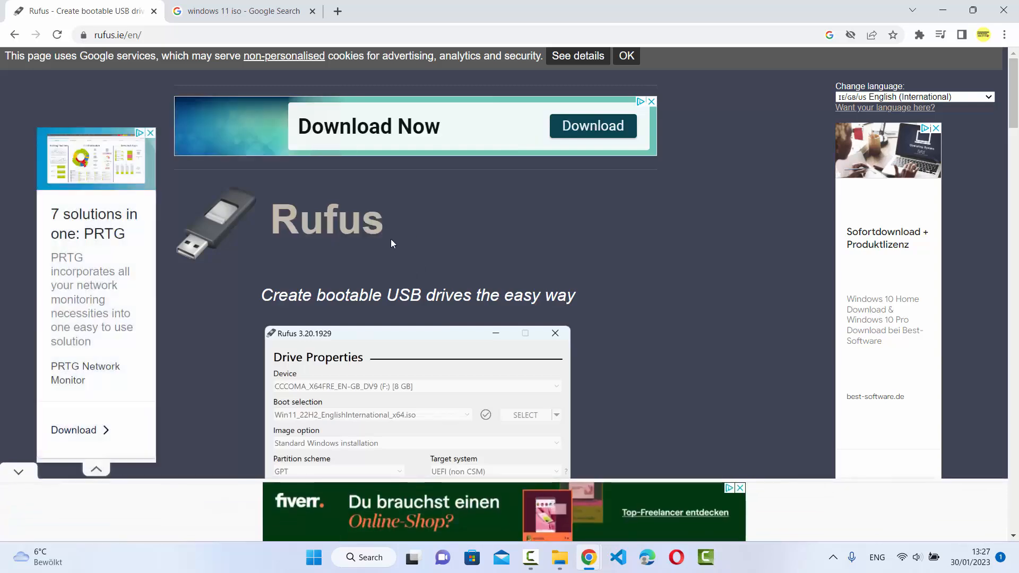
pyautogui.scroll(-10, 391, 239)
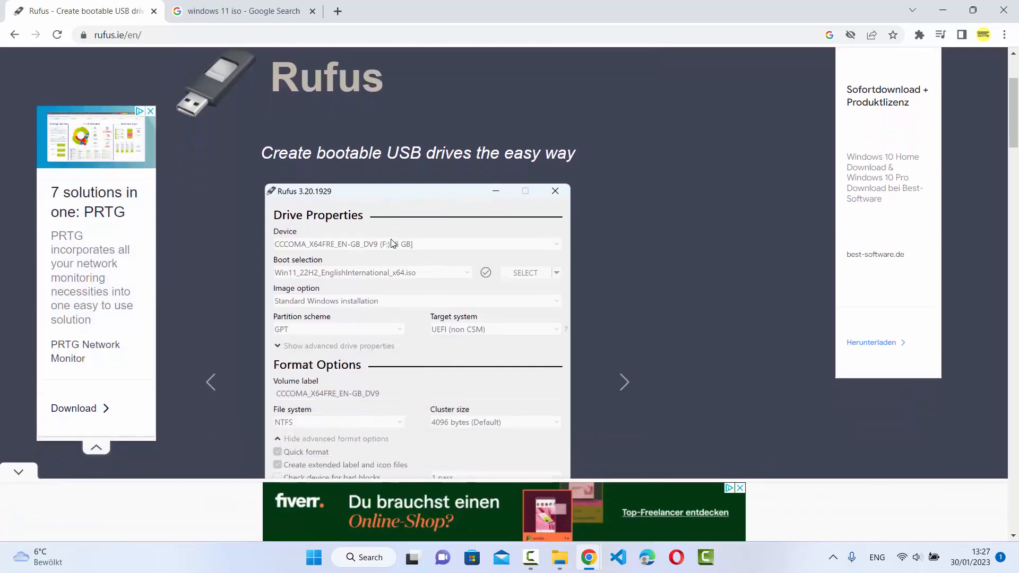
pyautogui.scroll(-2, 391, 246)
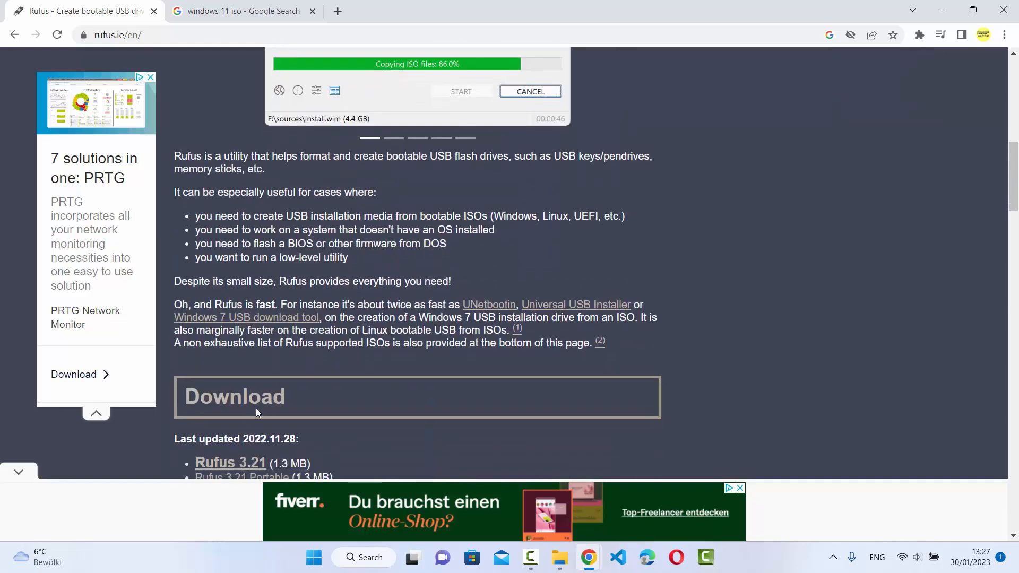
pyautogui.scroll(-1, 256, 409)
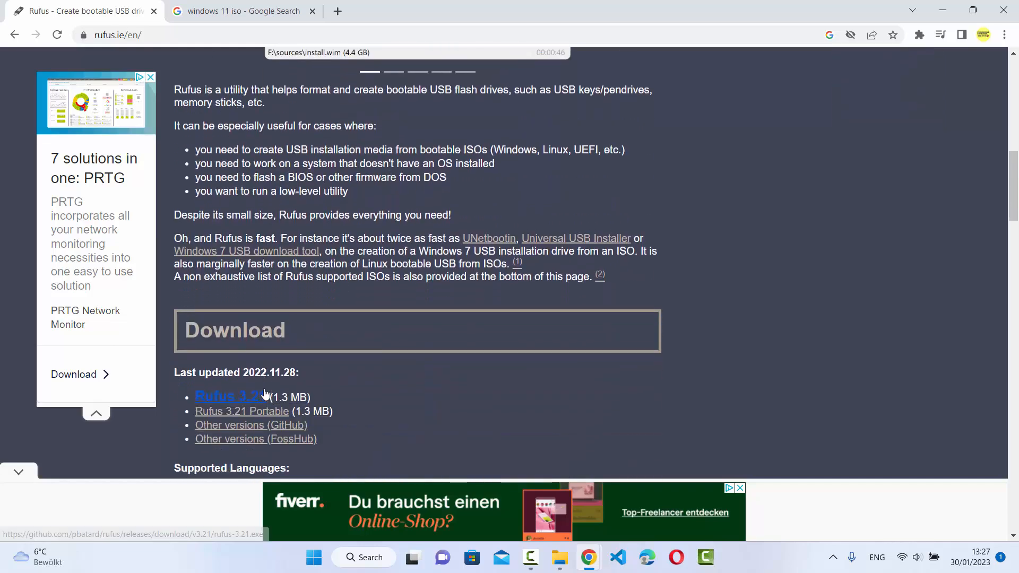
pyautogui.click(229, 398)
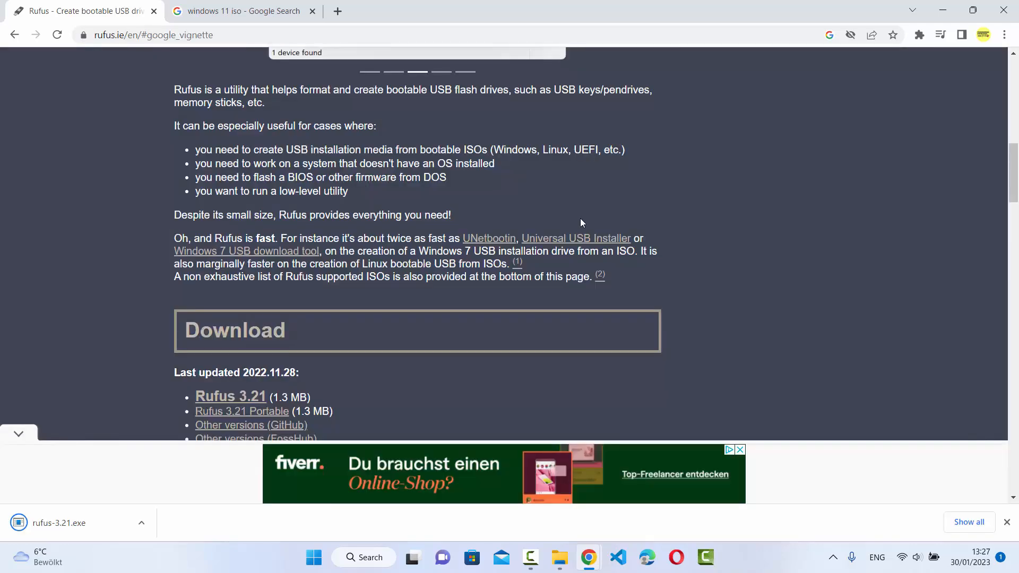
# - Launch the downloaded rufus-3.21.exe, removing the file protection, and minimize the browser
pyautogui.click(62, 524)
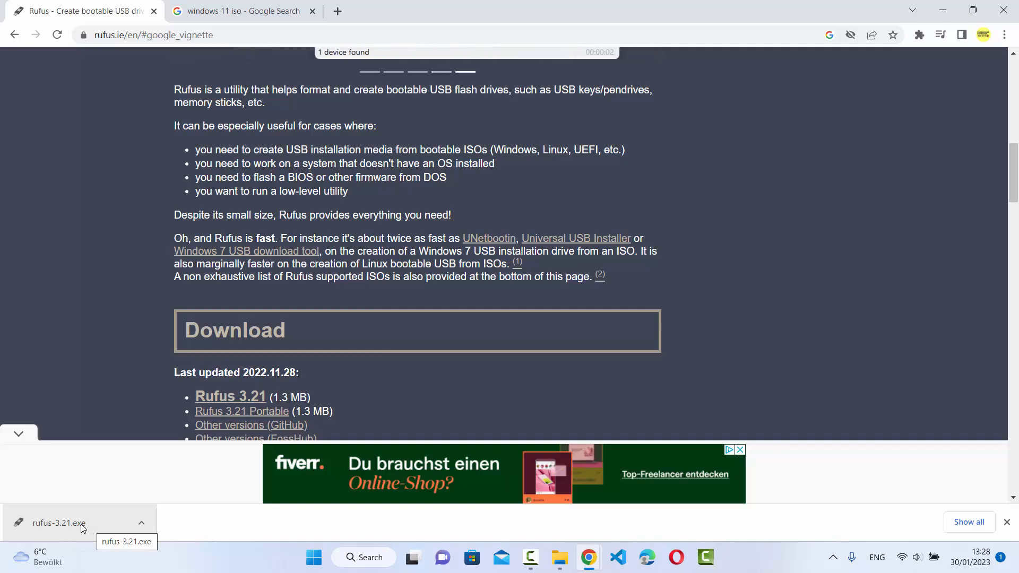
pyautogui.click(58, 523)
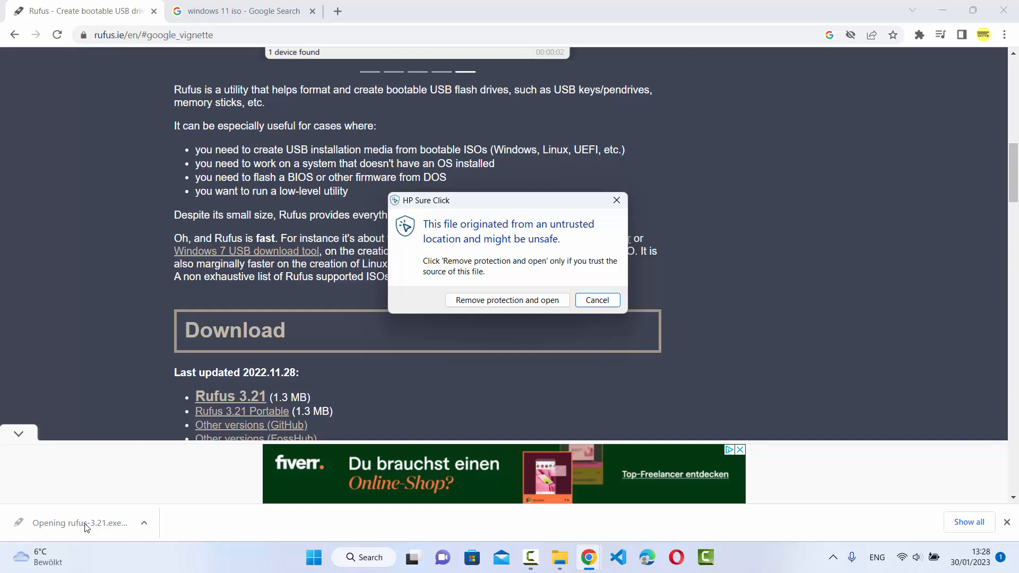
pyautogui.click(498, 305)
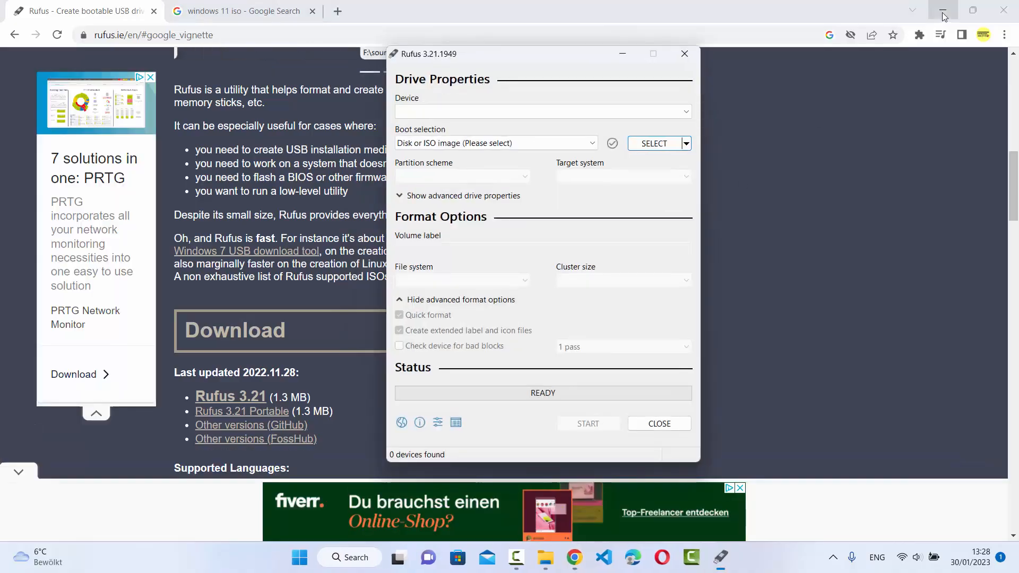
pyautogui.click(941, 12)
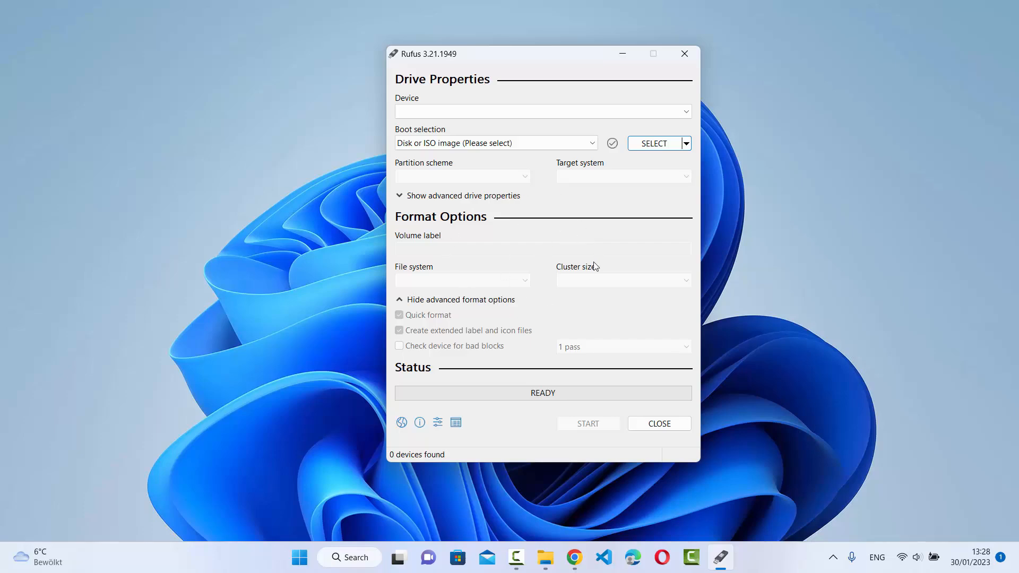
# - Close Rufus, relaunch rufus-3.21.exe from the Downloads folder in File Explorer, and minimize the folder window
pyautogui.click(679, 55)
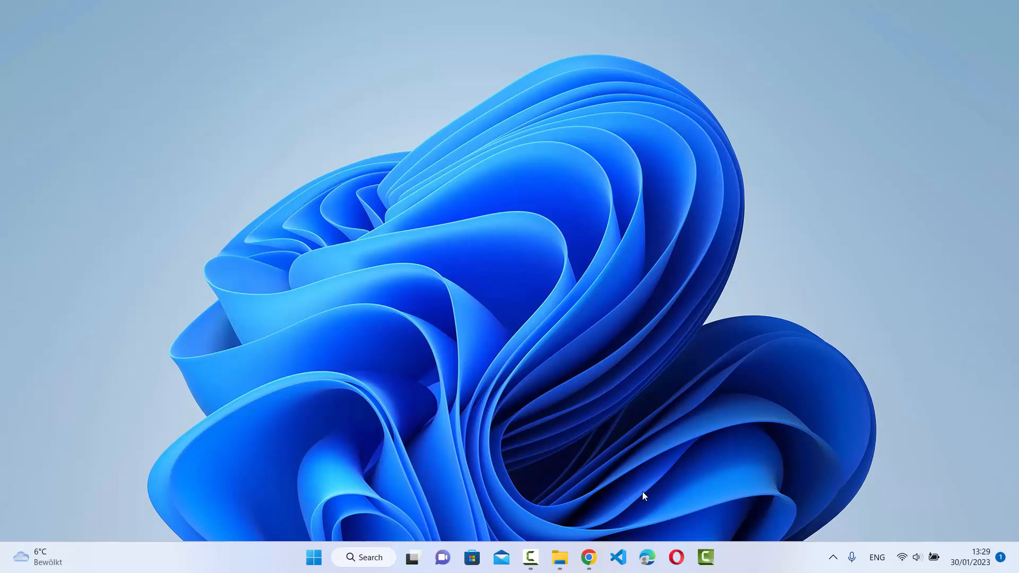
pyautogui.moveTo(560, 555)
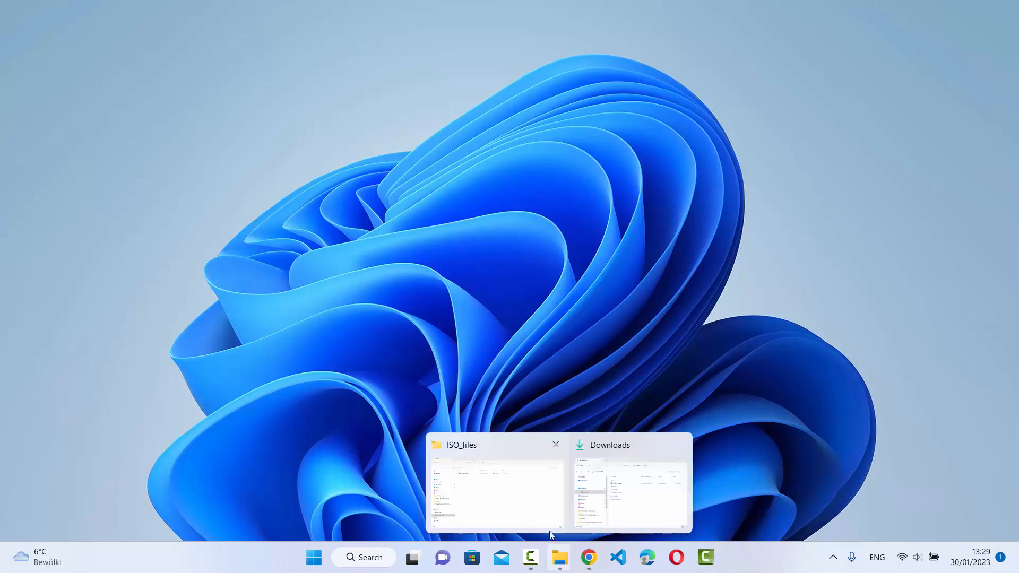
pyautogui.click(596, 513)
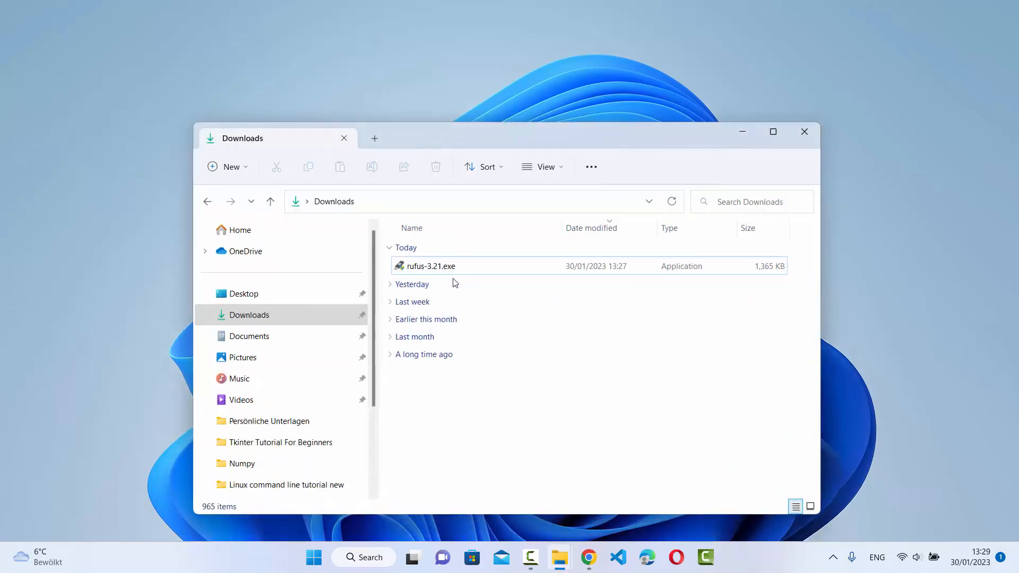
pyautogui.doubleClick(437, 271)
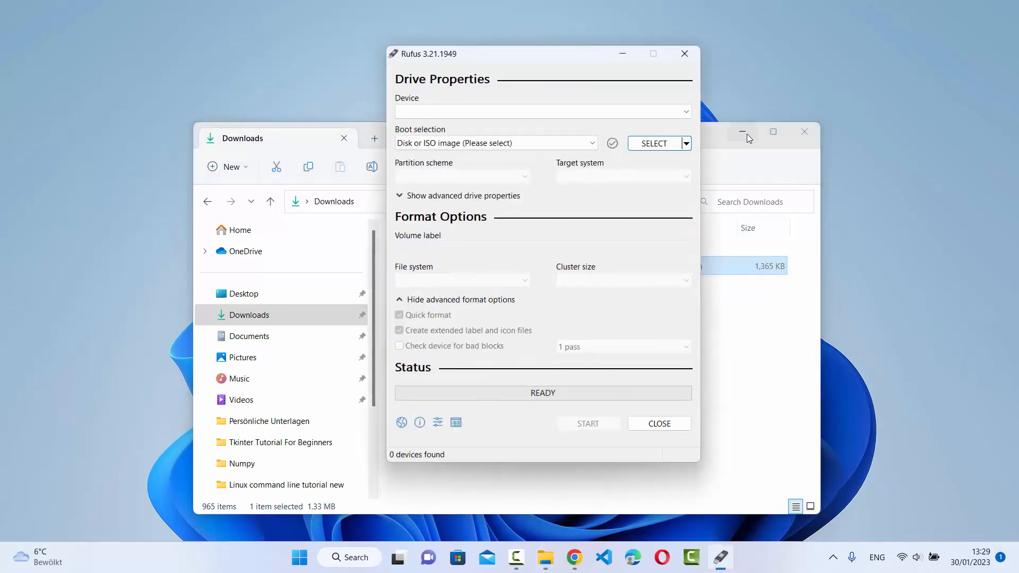
pyautogui.click(747, 133)
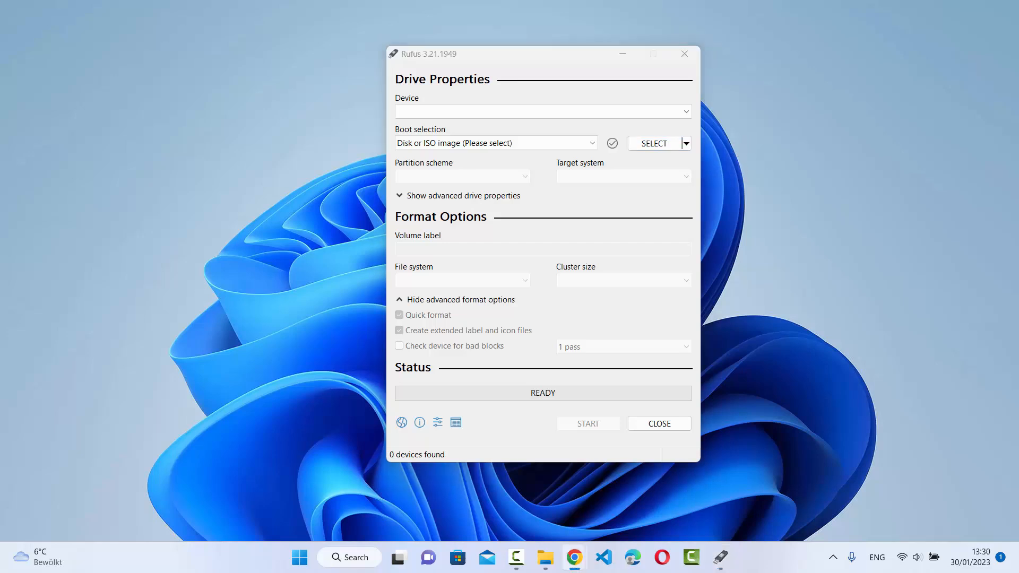
# - Switch back to Chrome, maximize it, and open Microsoft's Download Windows 11 page from the search results
pyautogui.moveTo(1018, 142); pyautogui.dragTo(743, 184)
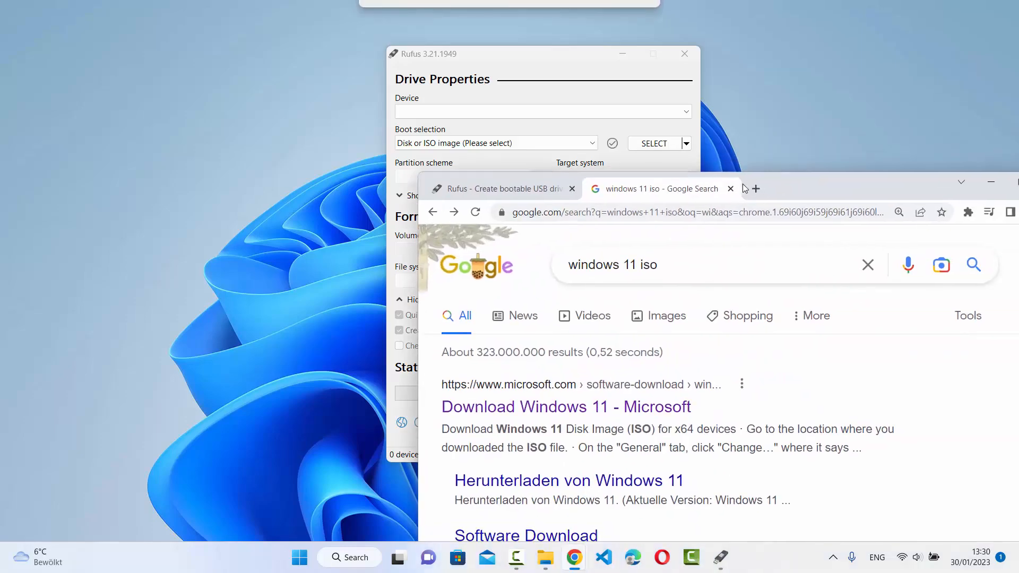
pyautogui.doubleClick(812, 183)
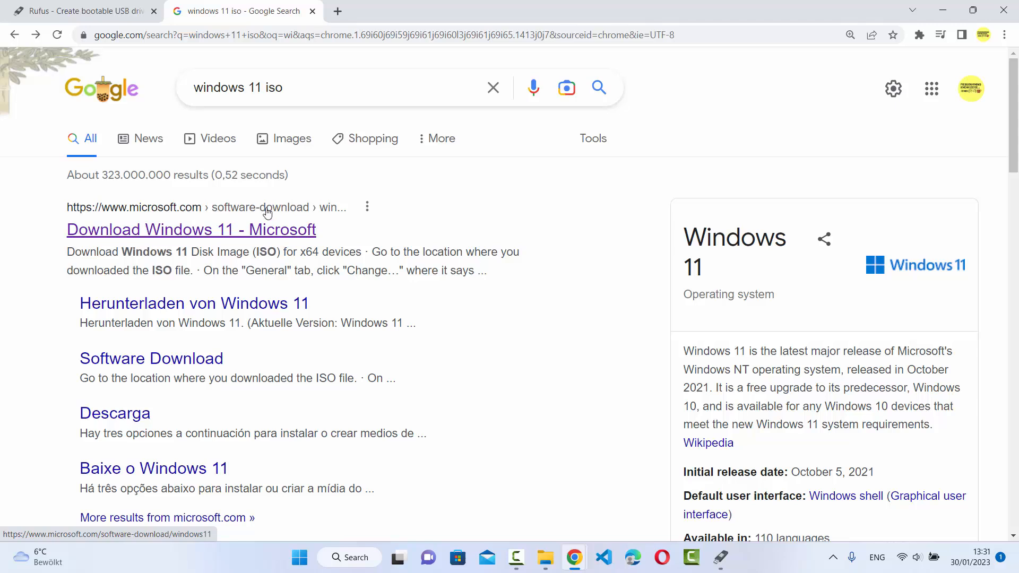
pyautogui.click(287, 232)
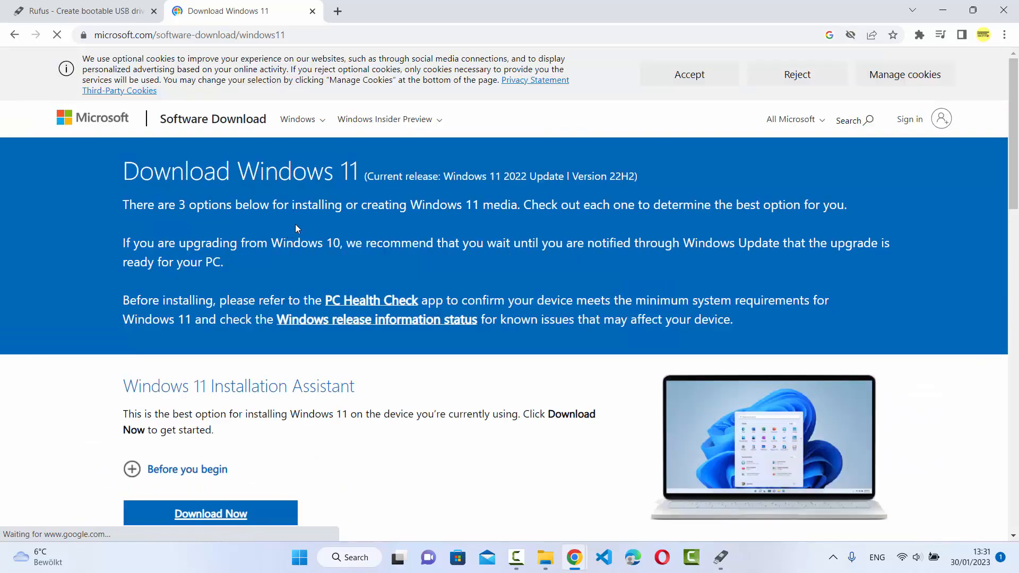
# - Choose Windows 11 (multi-edition ISO for x64 devices) as the disk image edition and submit the download request
pyautogui.scroll(-5, 296, 225)
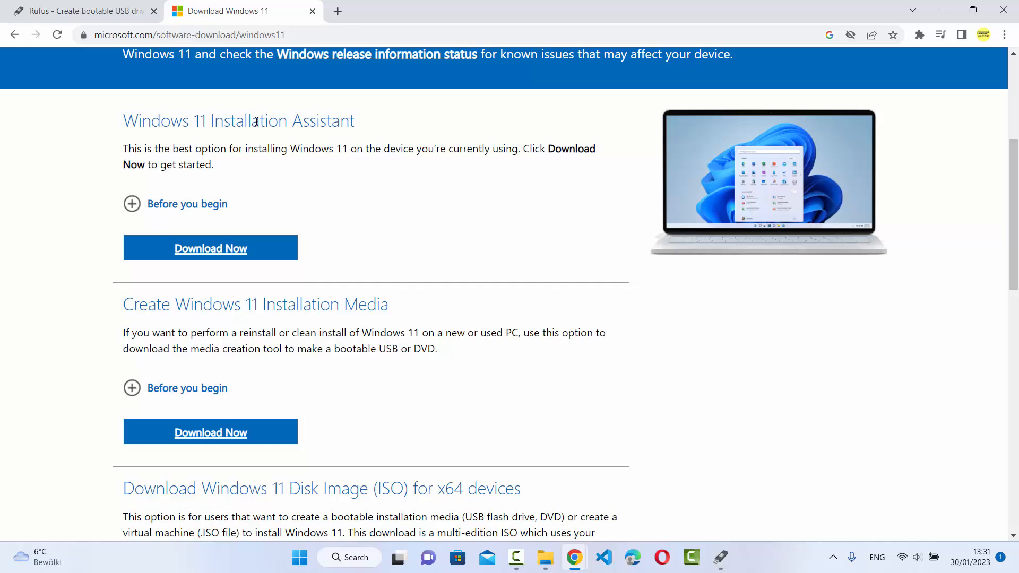
pyautogui.scroll(-1, 318, 209)
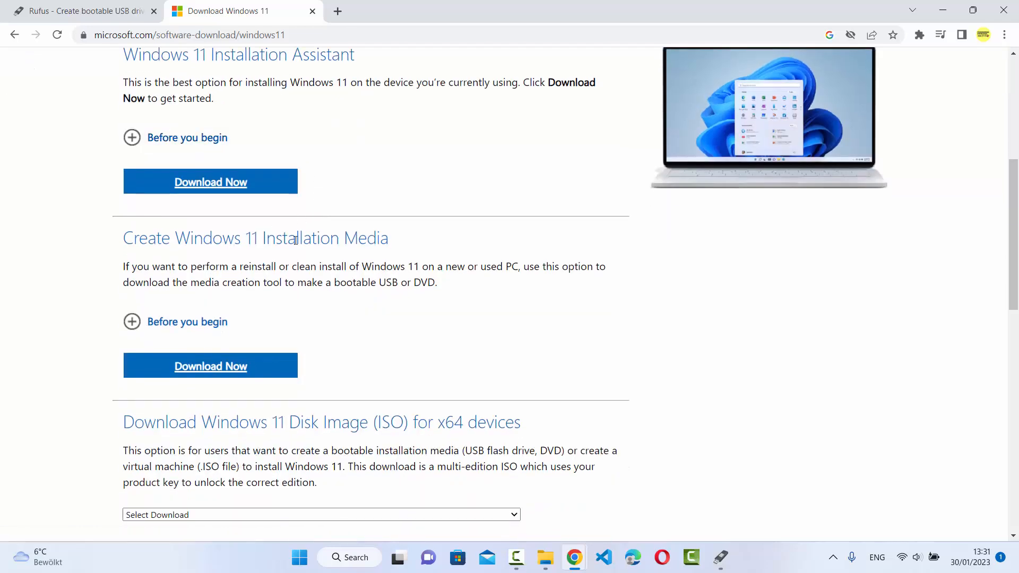
pyautogui.scroll(-3, 296, 241)
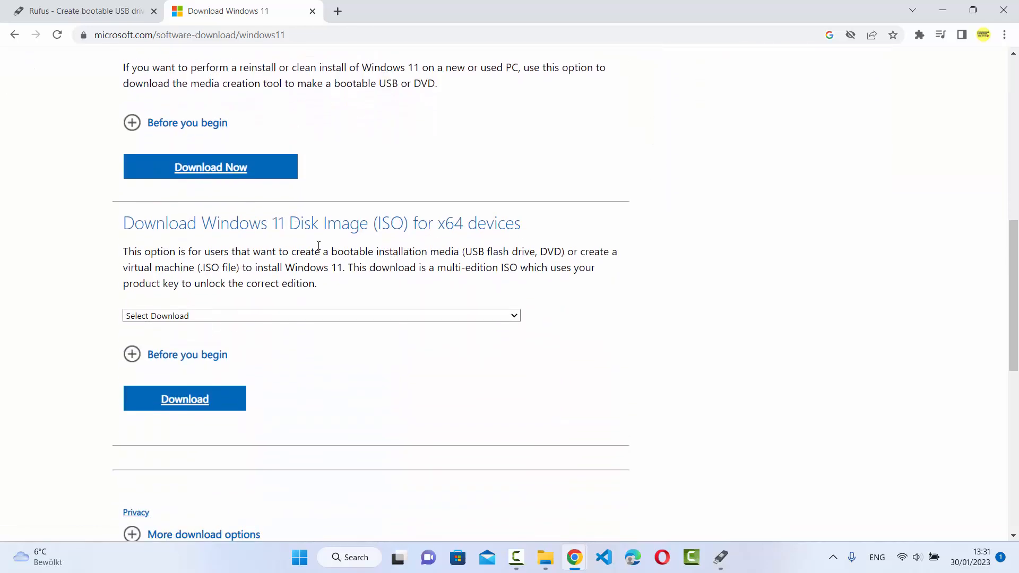
pyautogui.click(199, 404)
pyautogui.click(205, 332)
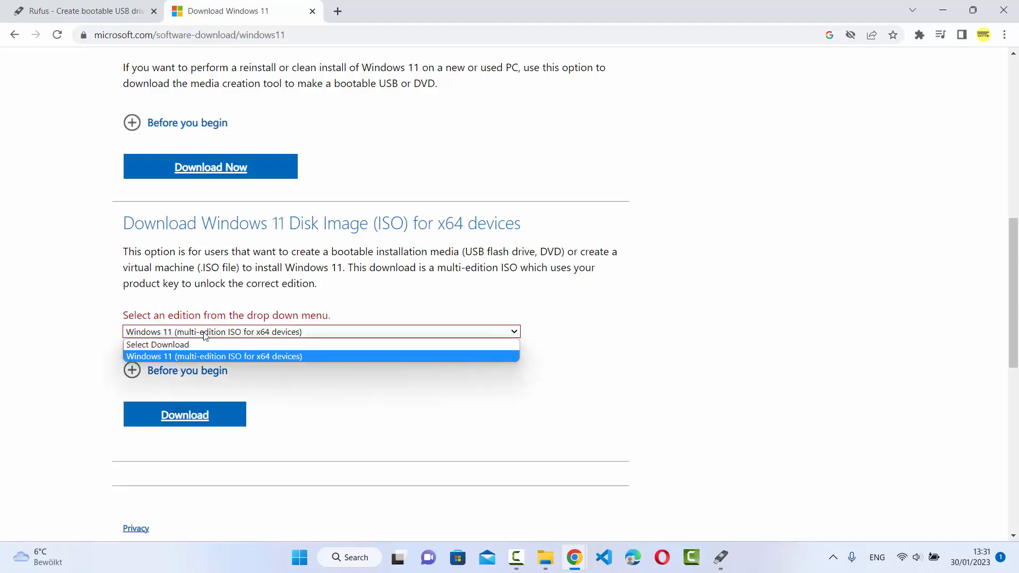
pyautogui.click(192, 357)
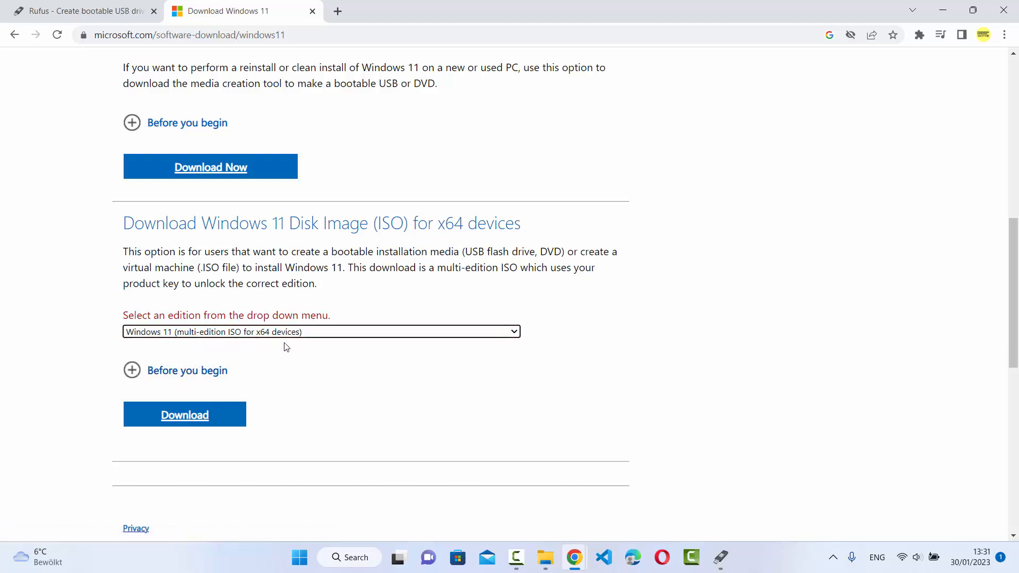
pyautogui.click(204, 415)
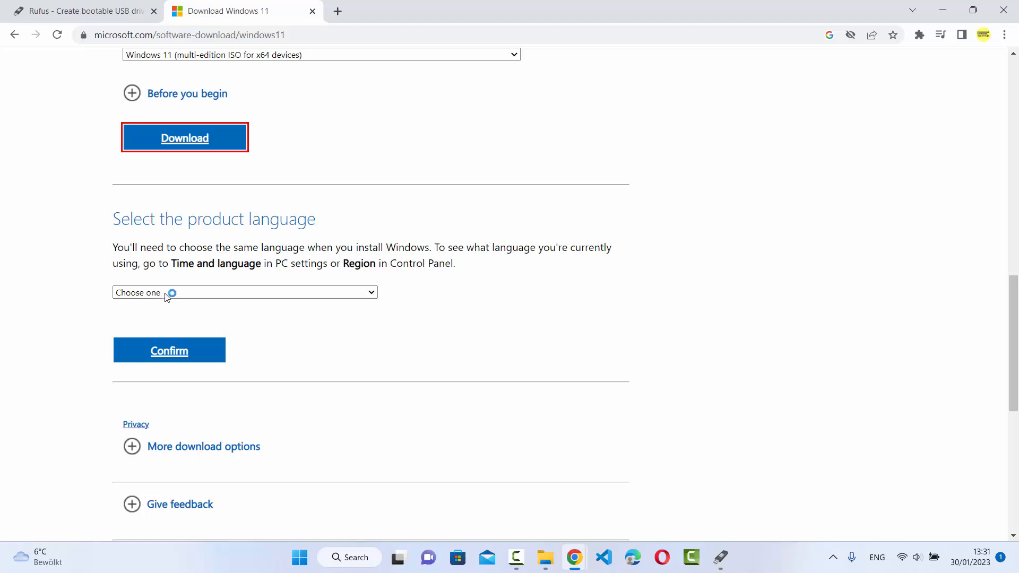
# - Set the product language to English International and confirm it
pyautogui.click(185, 293)
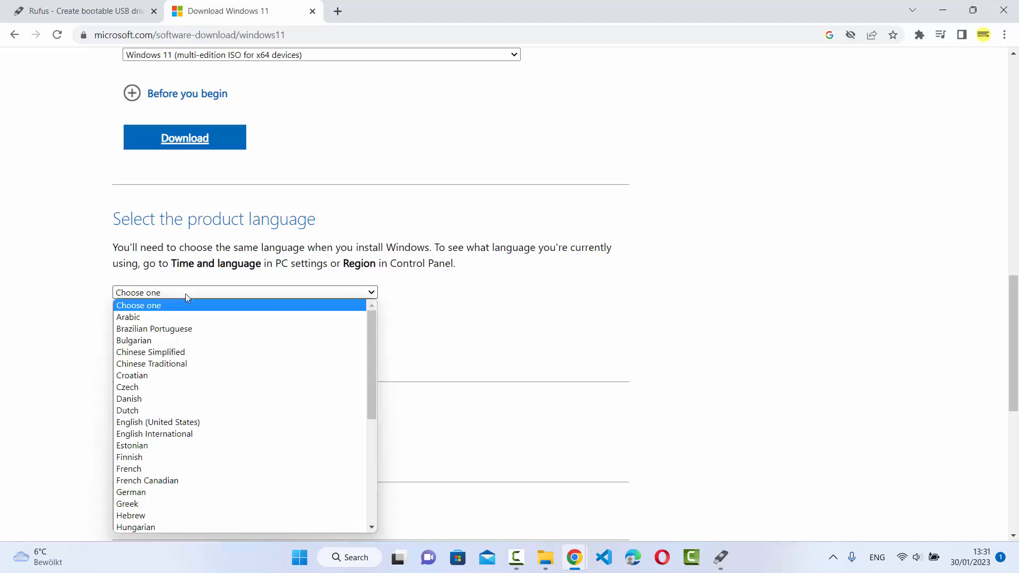
pyautogui.click(174, 433)
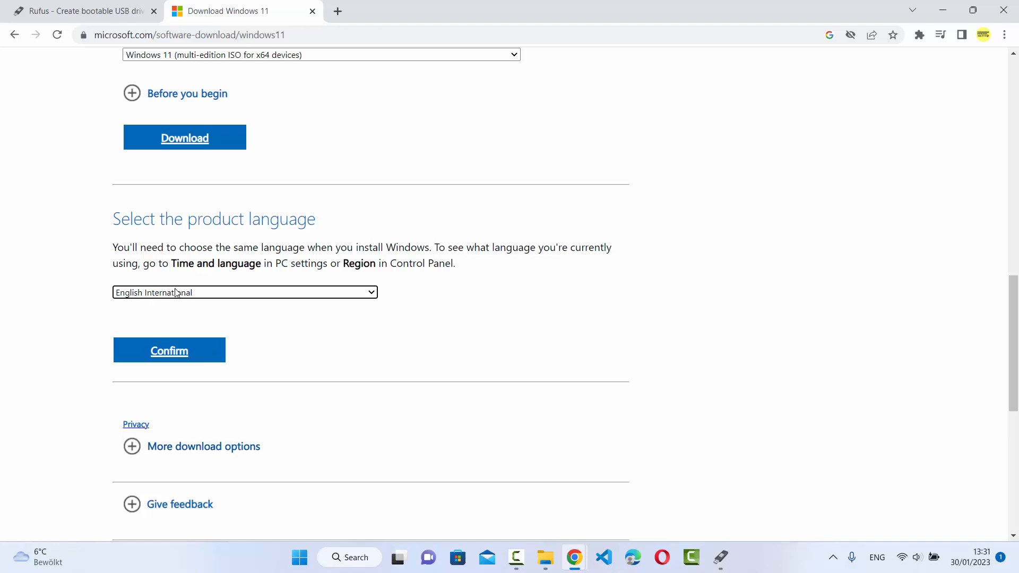
pyautogui.click(174, 352)
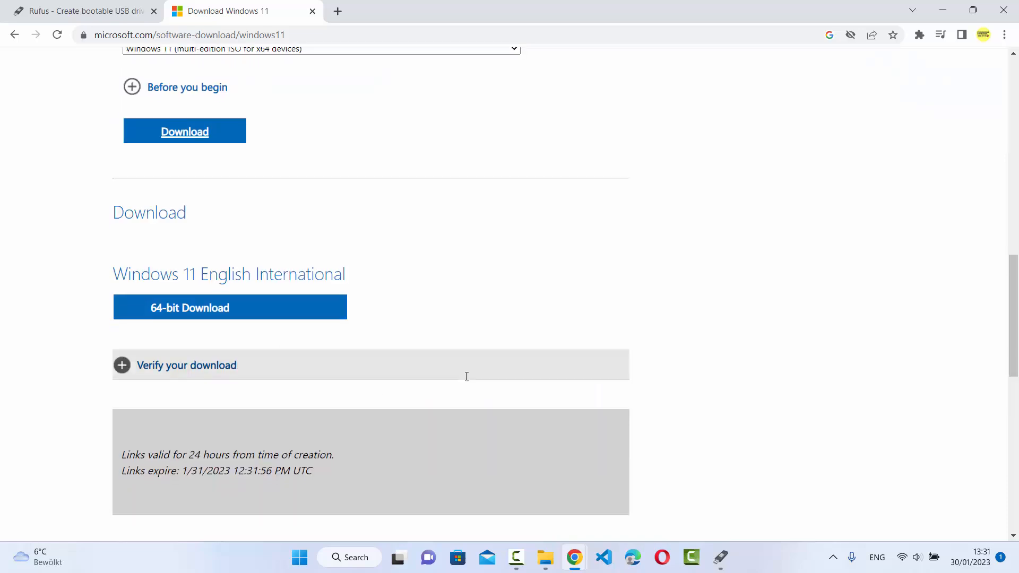
# - Start the 64-bit Windows 11 English International download, then cancel it and dismiss the download bar
pyautogui.scroll(-3, 466, 376)
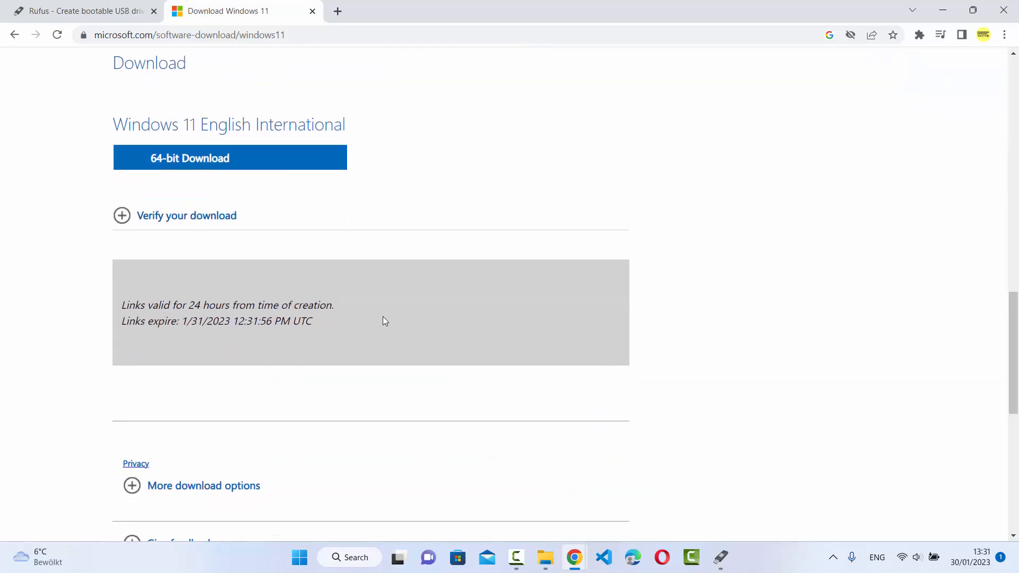
pyautogui.click(190, 163)
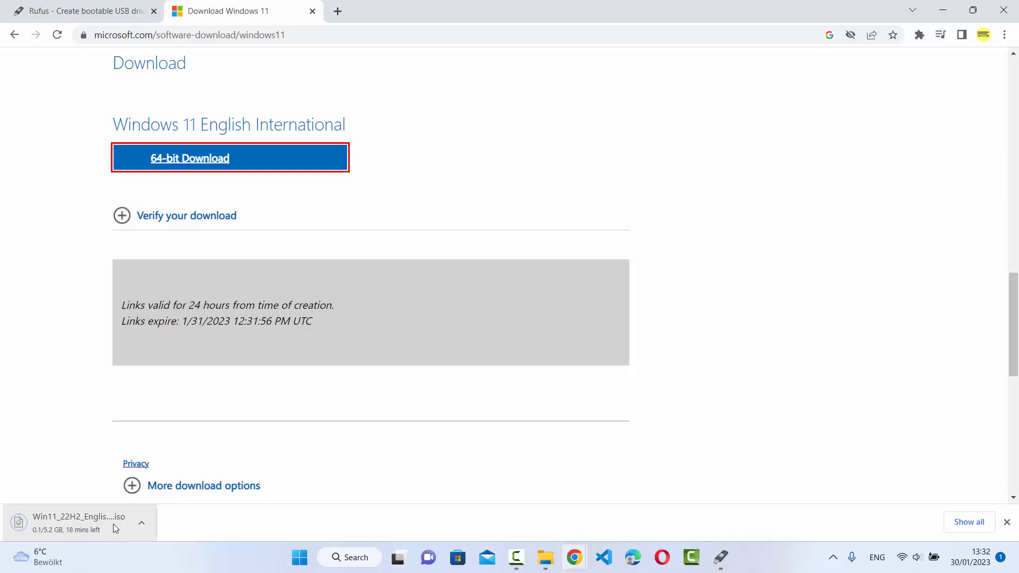
pyautogui.click(142, 531)
pyautogui.click(143, 493)
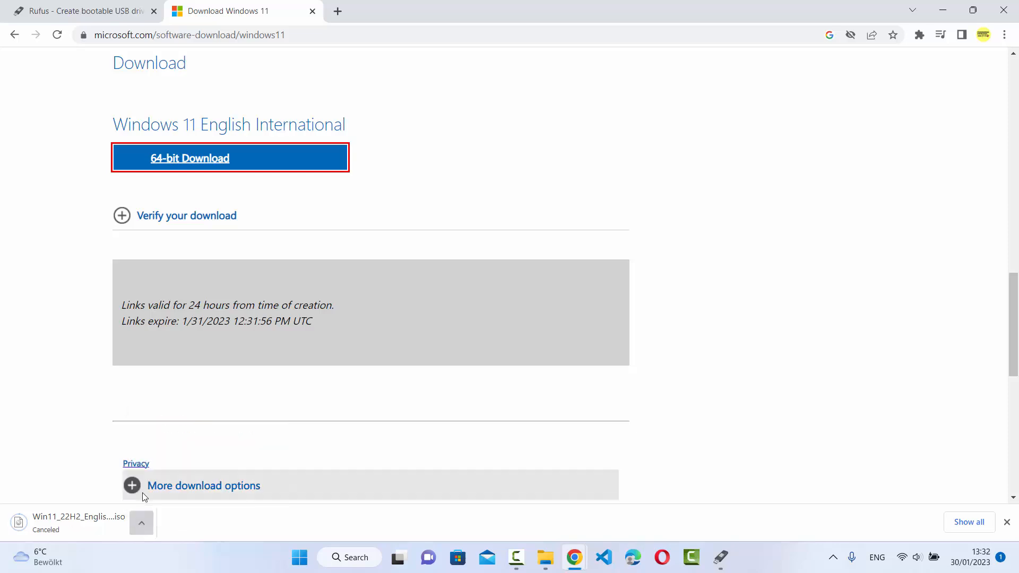
pyautogui.click(1004, 526)
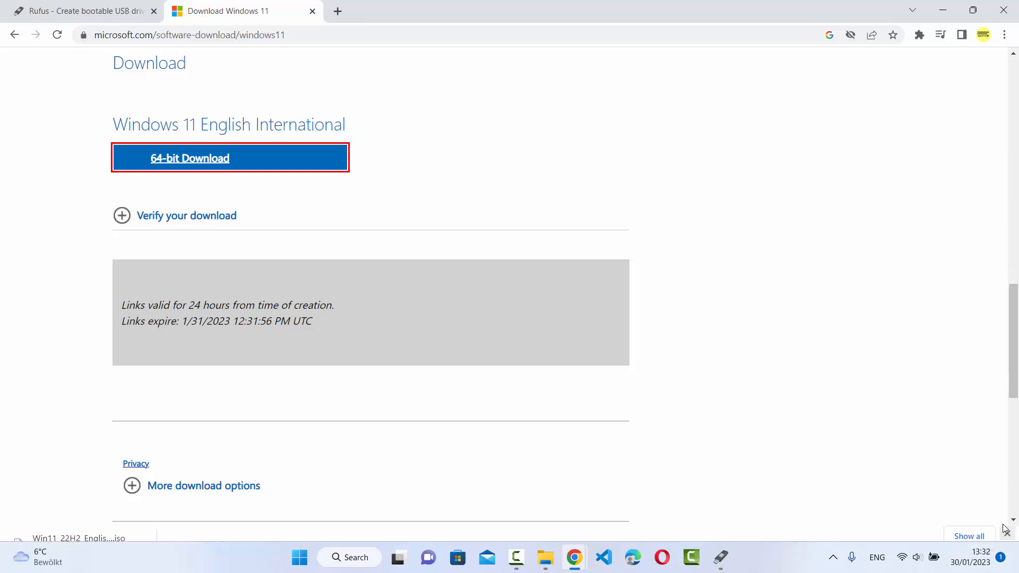
# - Return to Rufus and choose the Codebind (E:) [8 GB] USB stick as the device
pyautogui.click(941, 11)
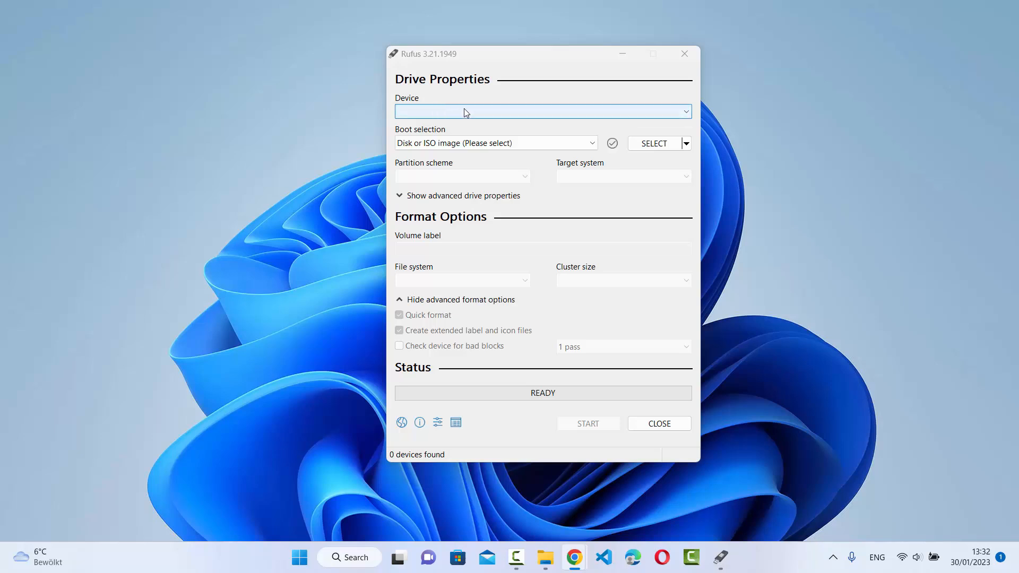
pyautogui.click(538, 111)
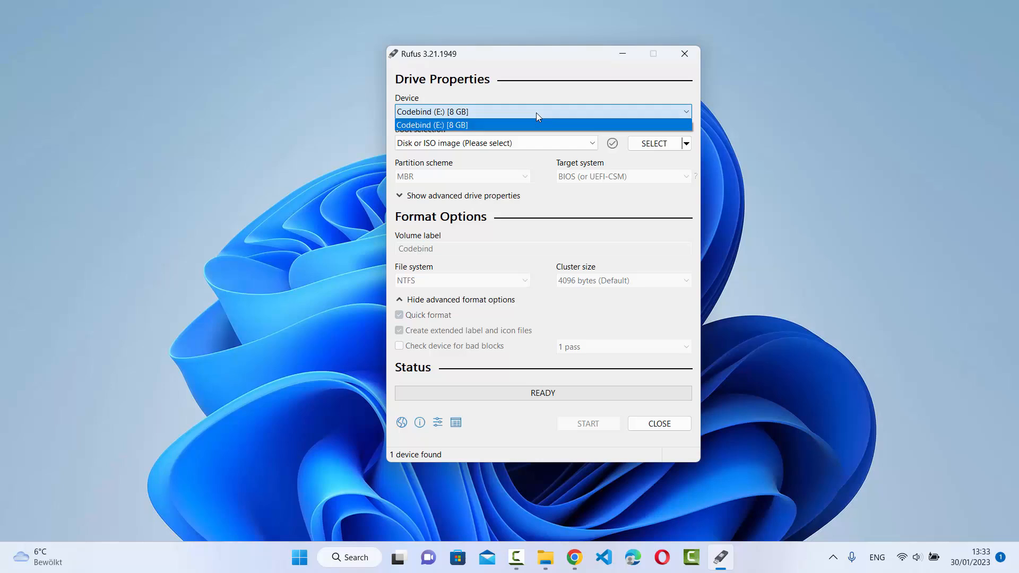
pyautogui.click(539, 112)
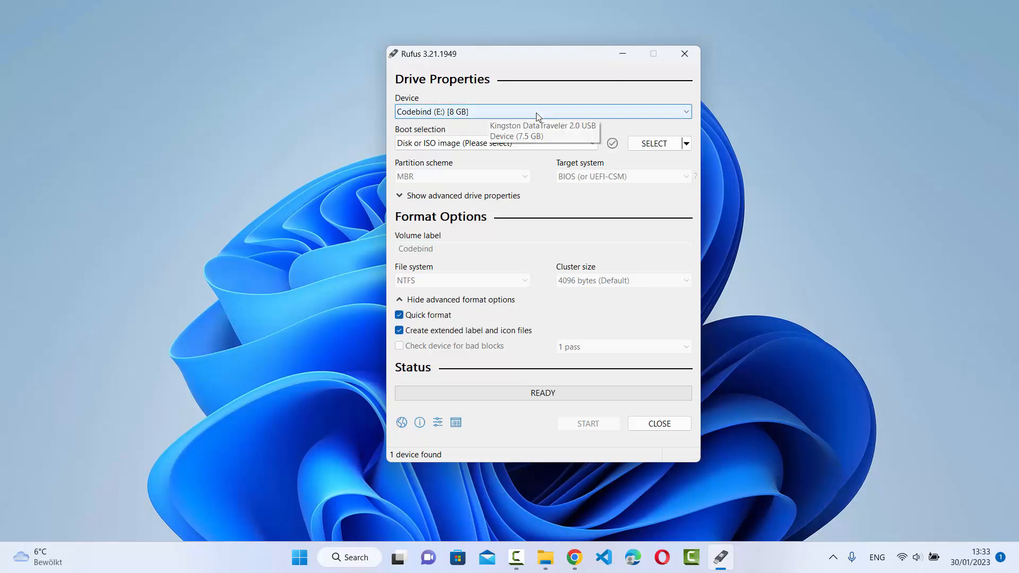
# - Switch to File Explorer and open This PC to check the Codebind (E:) drive
pyautogui.press('super+4')
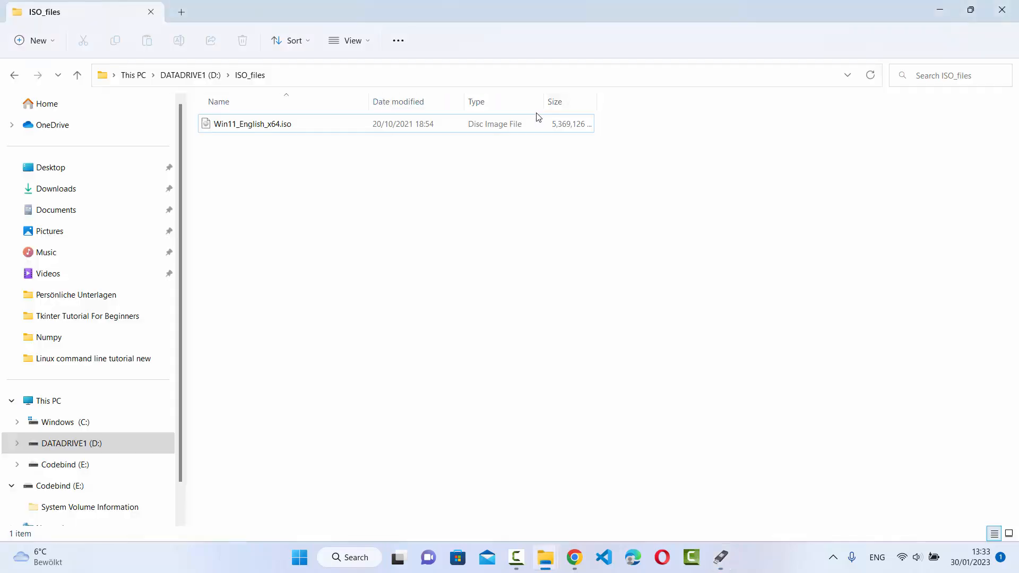
pyautogui.click(48, 400)
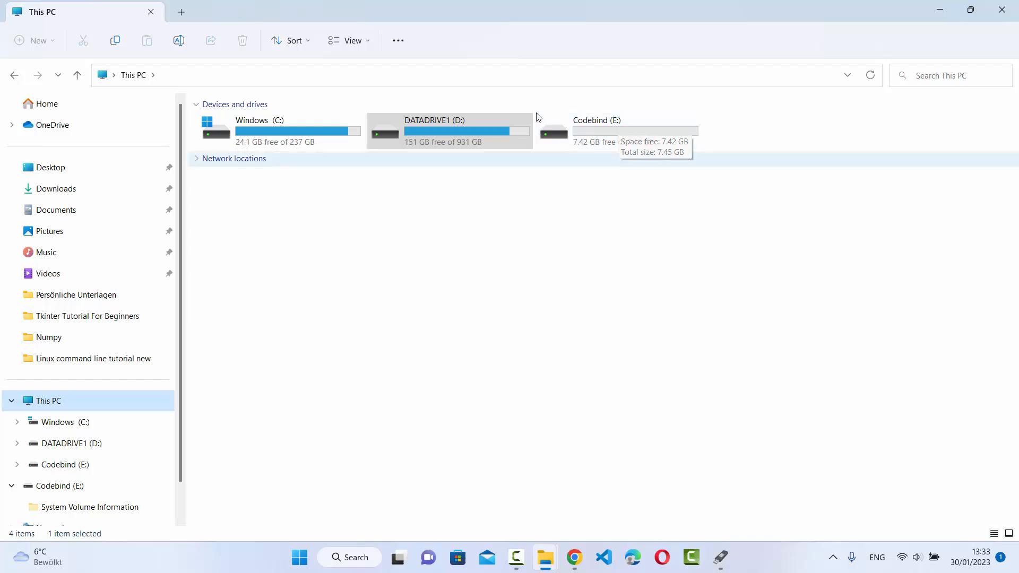
# - Return to Rufus and keep Codebind (E:) [8 GB] as the target device
pyautogui.click(573, 158)
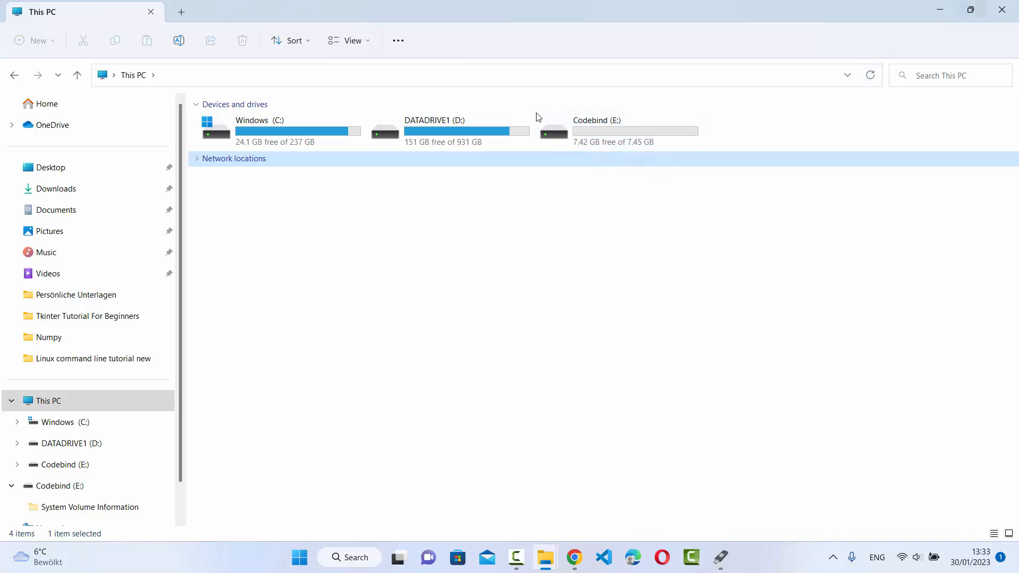
pyautogui.click(940, 10)
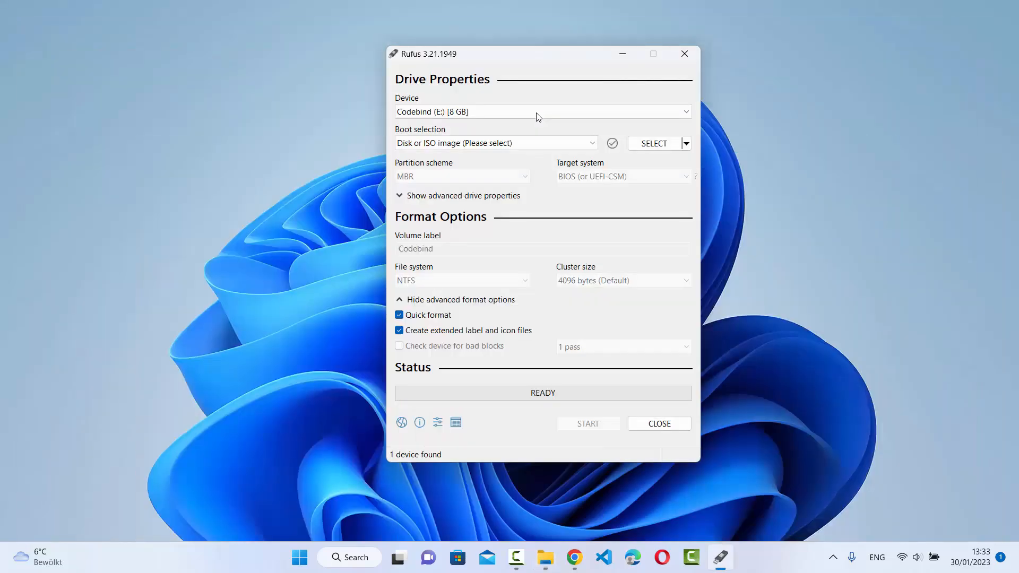
pyautogui.click(539, 112)
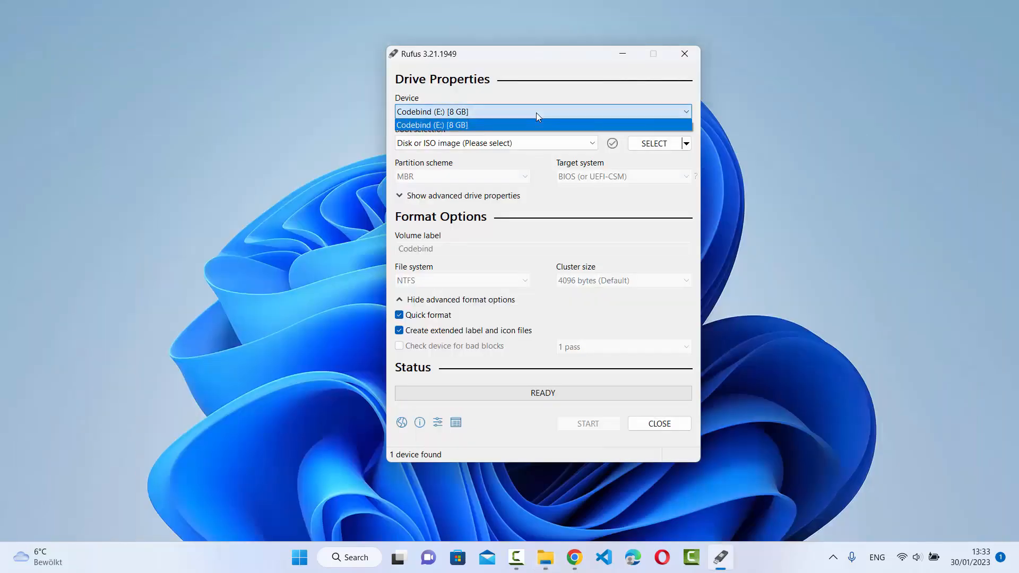
pyautogui.click(537, 114)
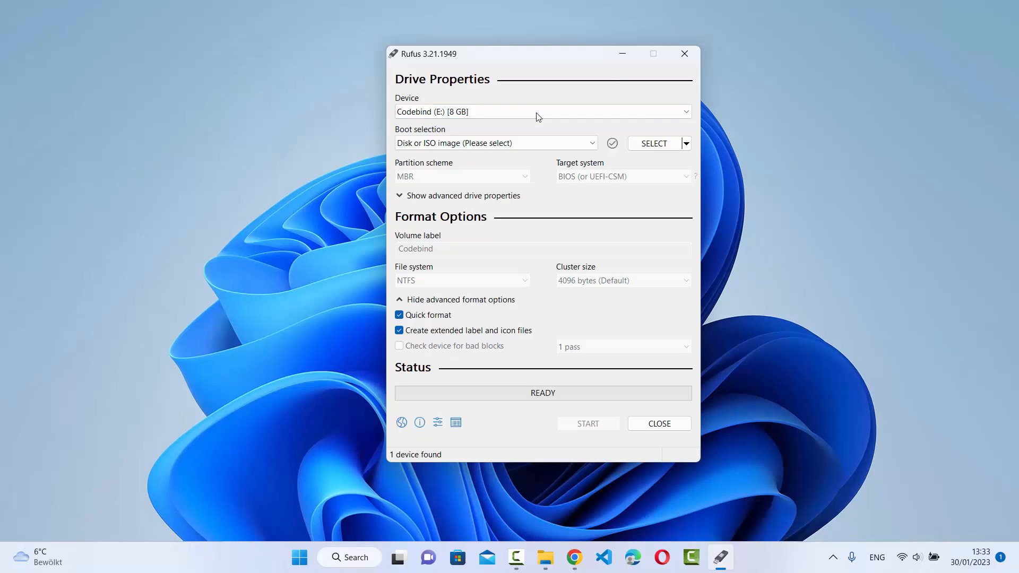
# - Set the boot selection to Disk or ISO image and load Win11_English_x64.iso from D:\ISO_files
pyautogui.click(538, 143)
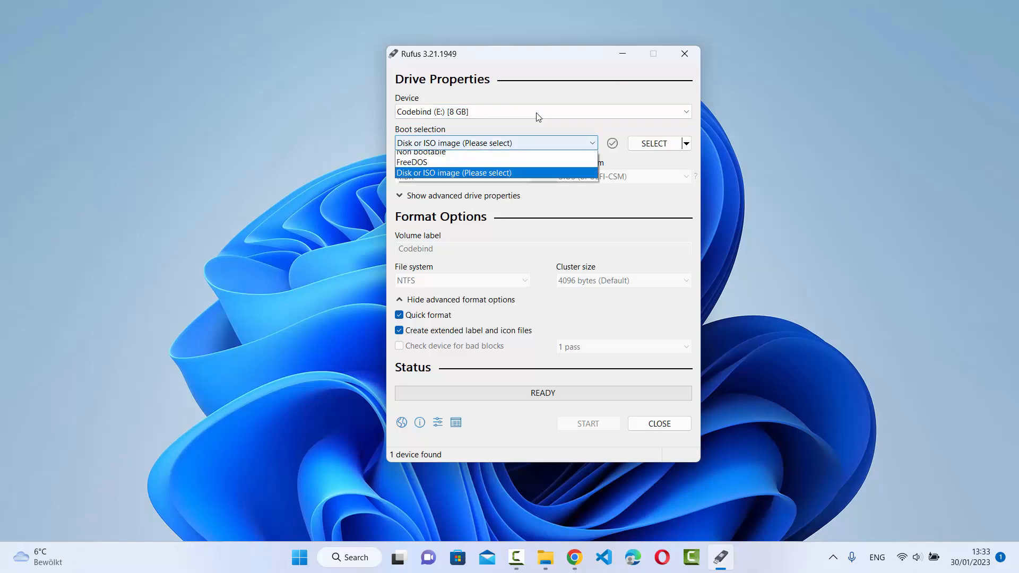
pyautogui.click(538, 174)
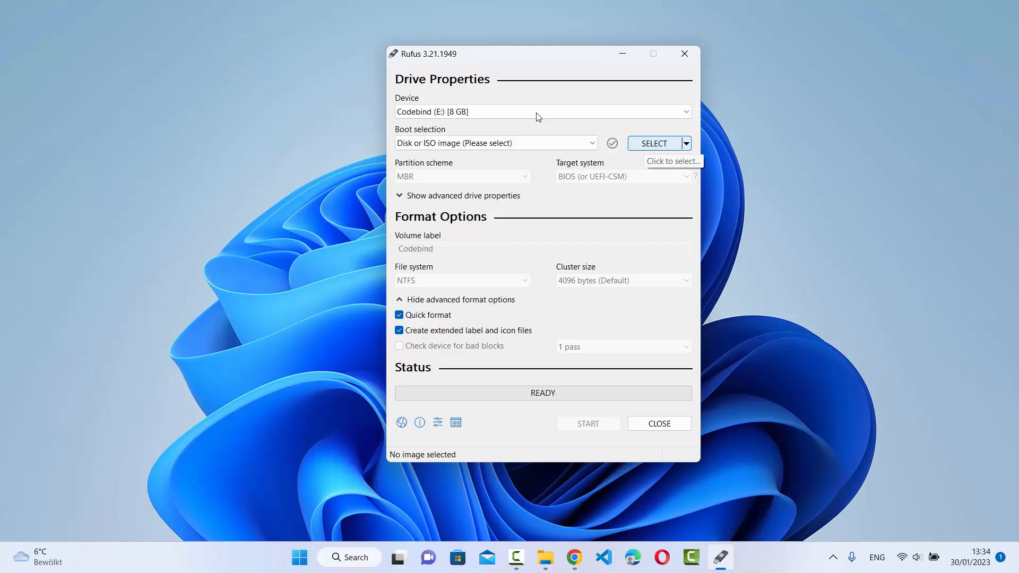
pyautogui.click(687, 144)
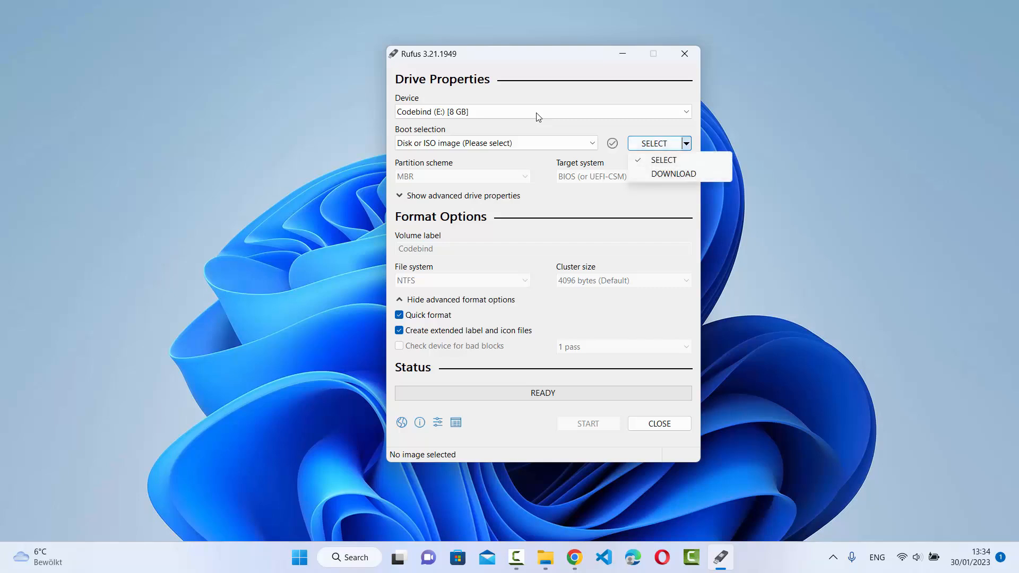
pyautogui.click(664, 160)
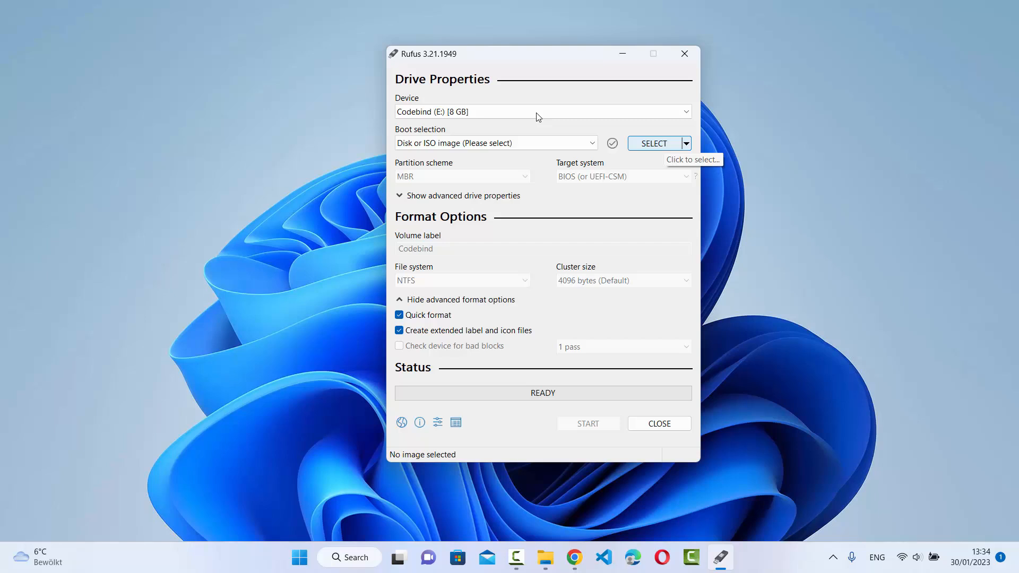
pyautogui.click(654, 144)
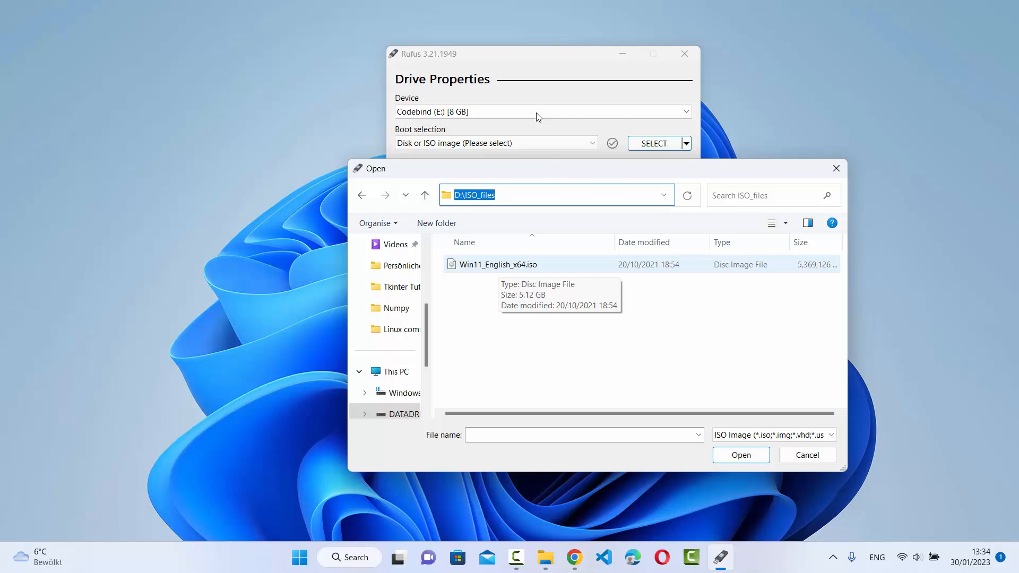
pyautogui.click(499, 265)
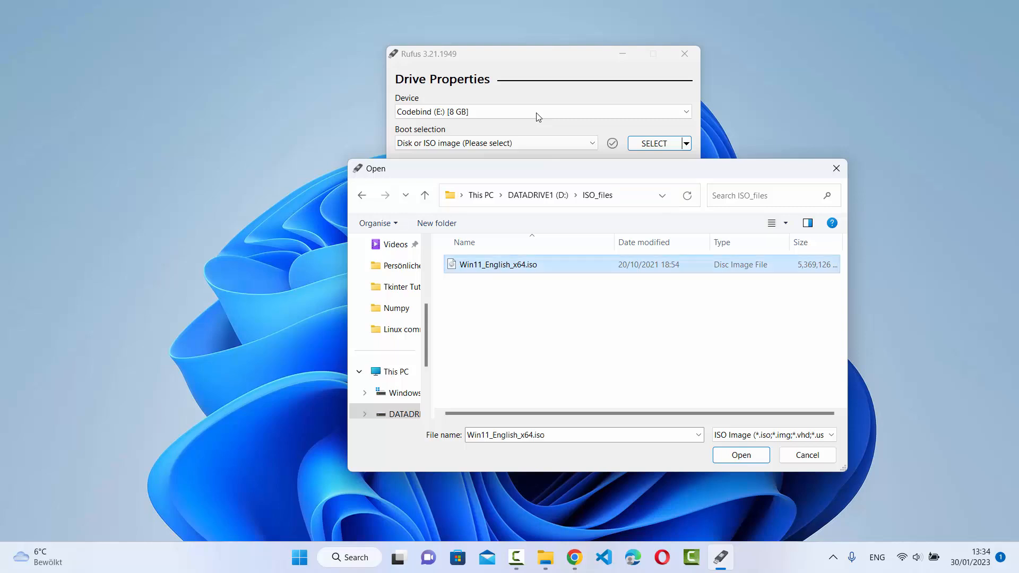
pyautogui.click(741, 456)
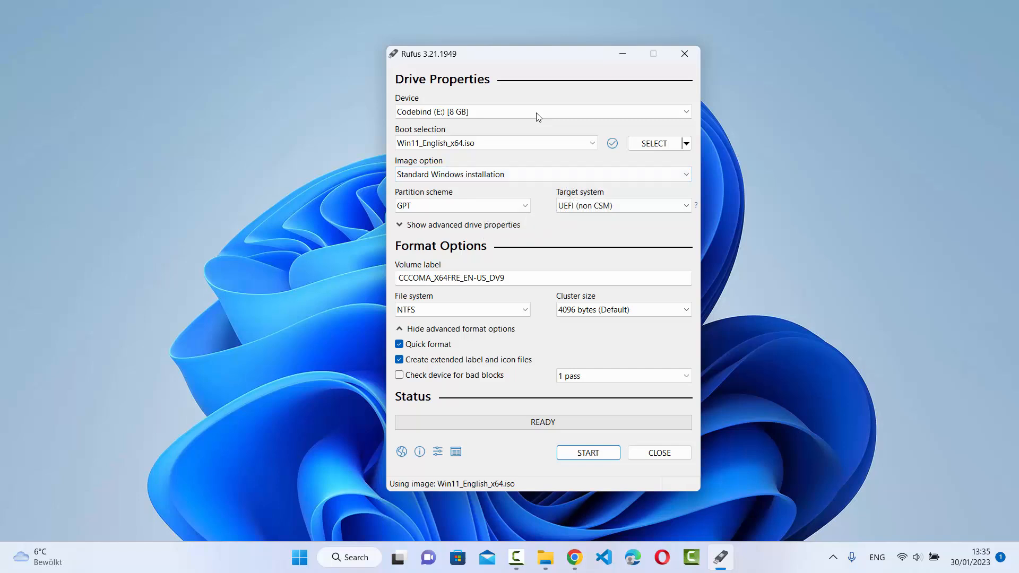
# - Choose GPT as the partition scheme for the USB drive
pyautogui.hotkey('alt', 'Down')
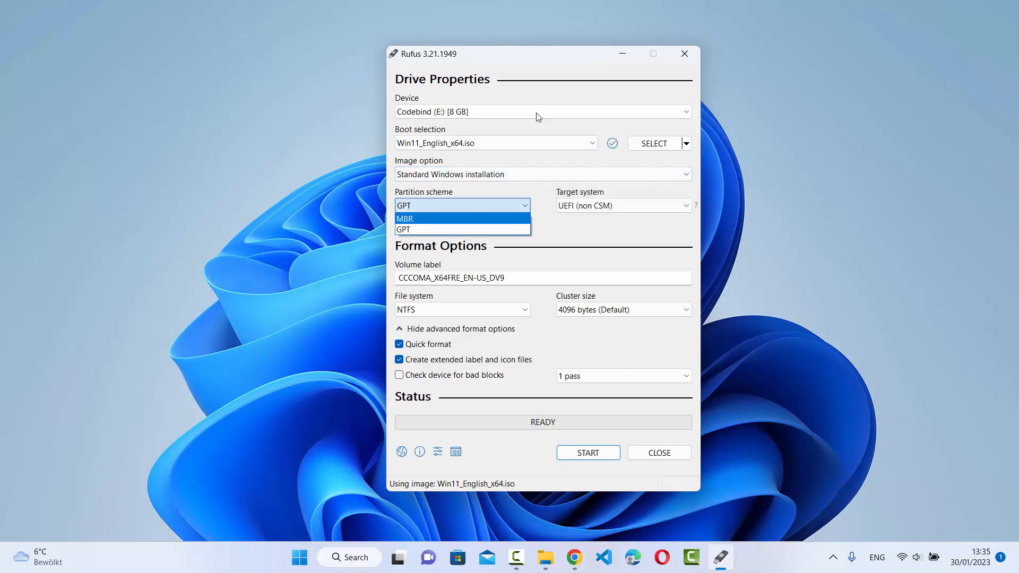
pyautogui.press('Down')
pyautogui.press('Return')
pyautogui.press('Tab')
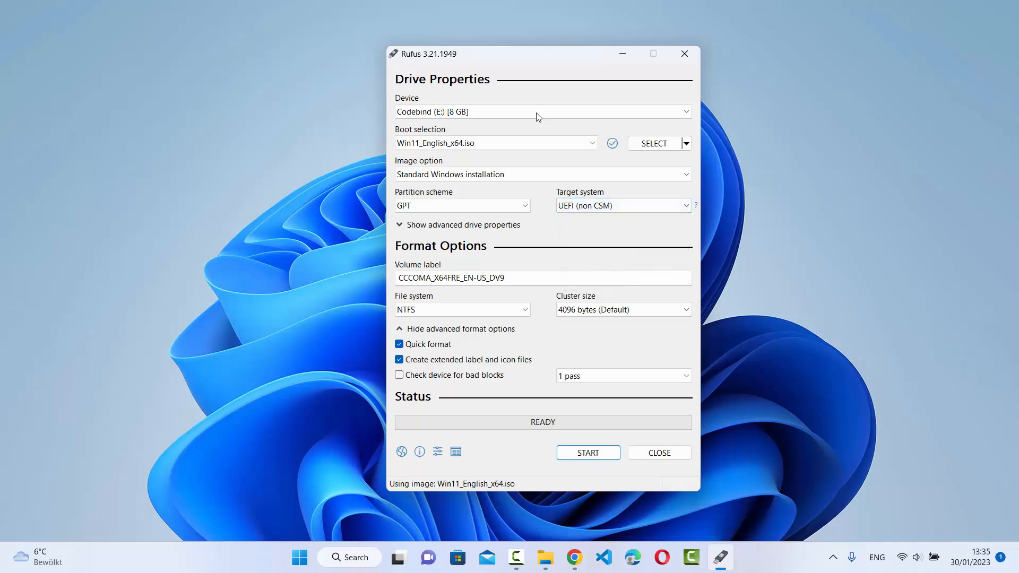
# - Set the volume label to Windows 11 and choose NTFS as the file system
pyautogui.doubleClick(494, 279)
pyautogui.click(496, 278)
pyautogui.moveTo(506, 278); pyautogui.dragTo(397, 278)
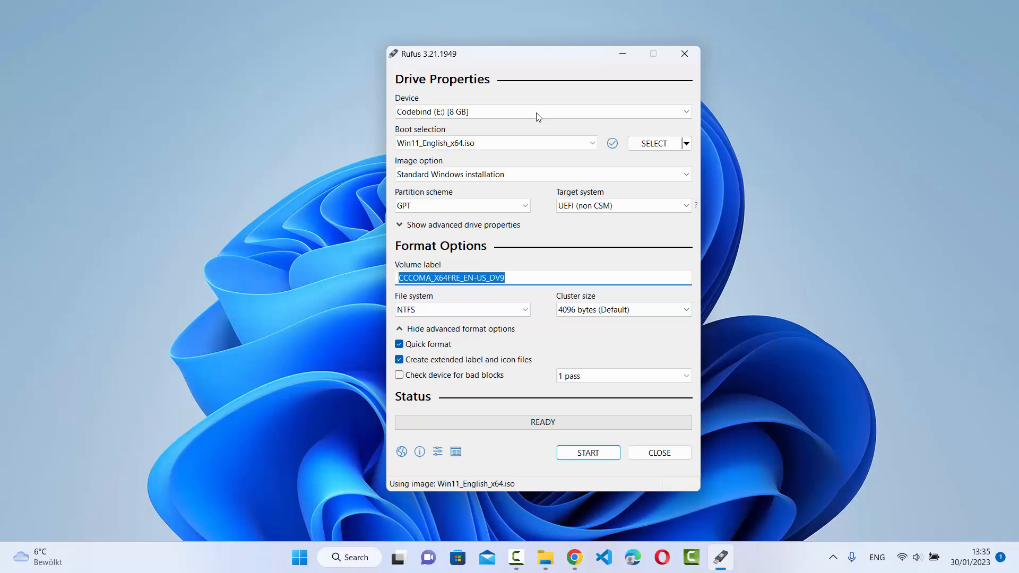
pyautogui.write('W')
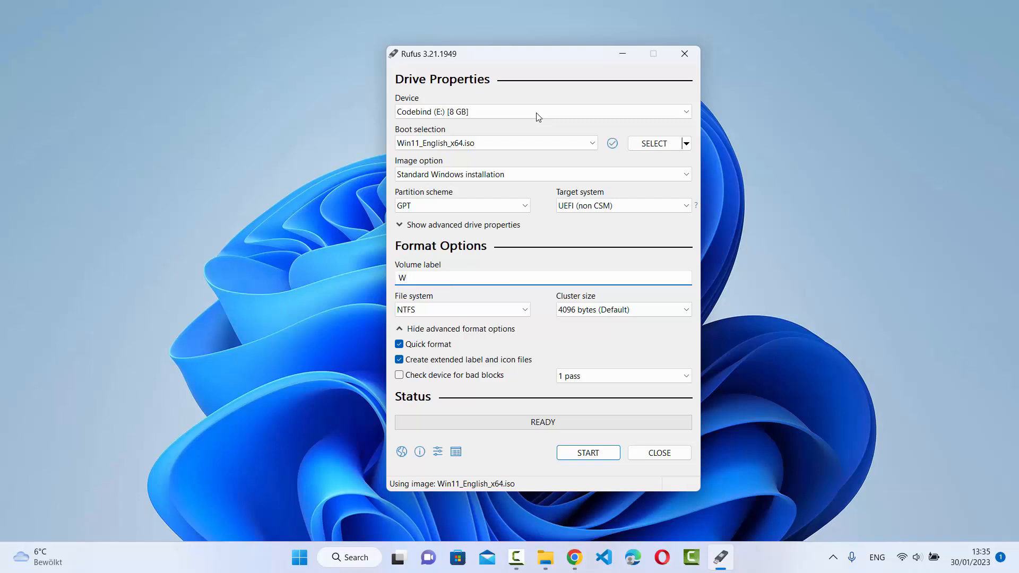
pyautogui.write('indows 11')
pyautogui.click(463, 310)
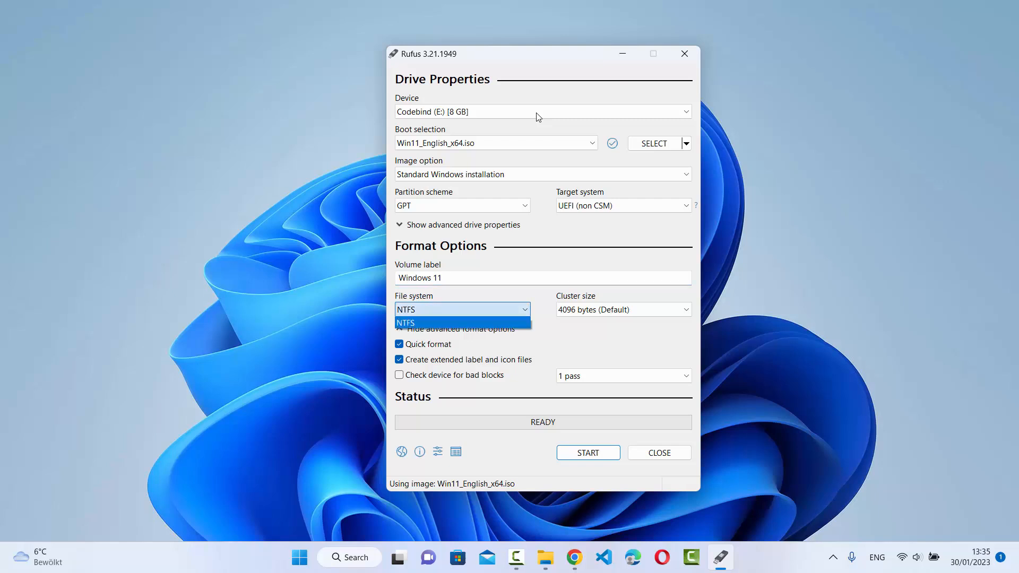
pyautogui.click(463, 322)
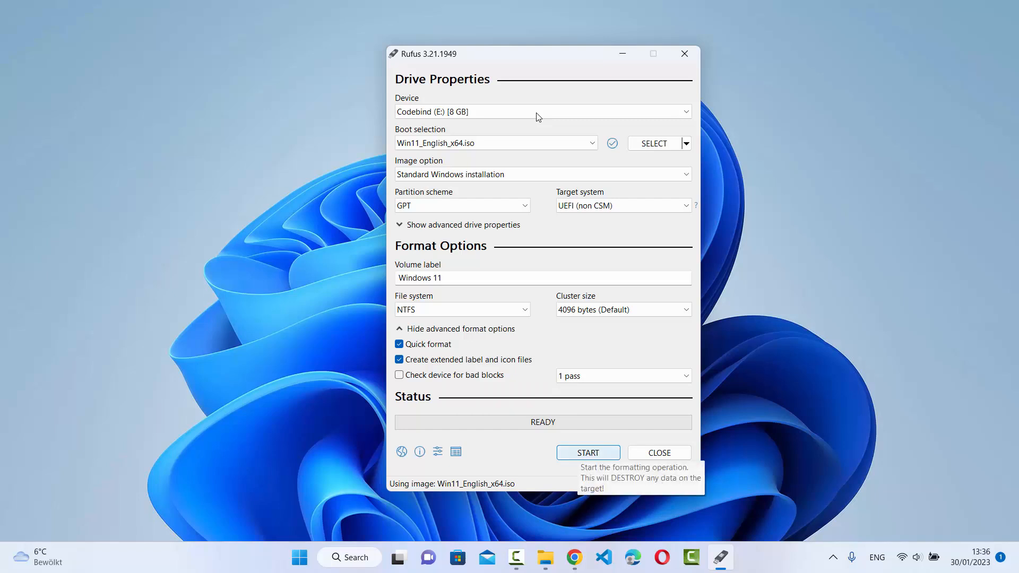
# - Start writing the drive with the 4GB+ RAM, Secure Boot and TPM 2.0 requirement removed, and confirm erasing all data on it
pyautogui.press('Return')
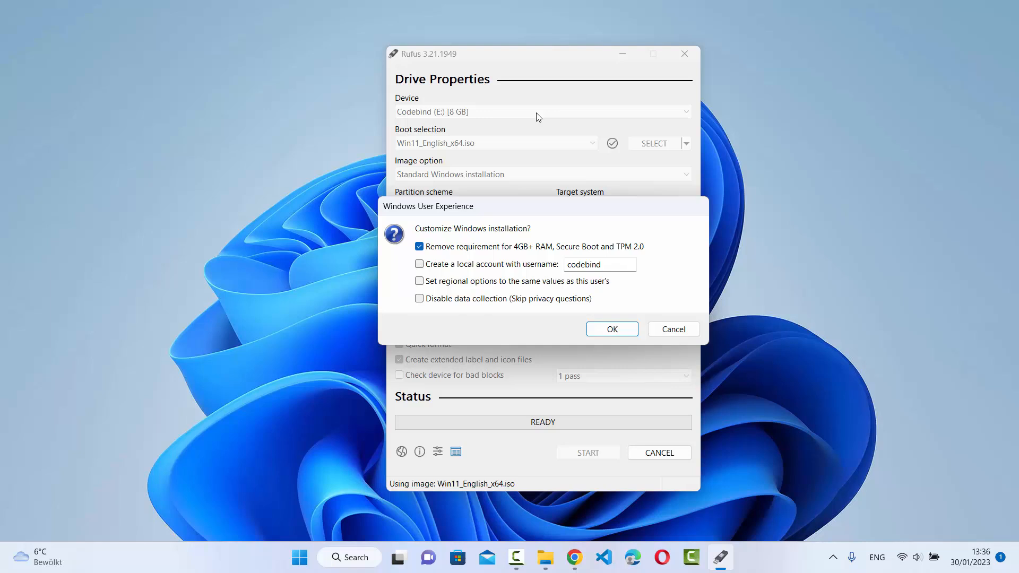
pyautogui.click(585, 264)
pyautogui.press('Return')
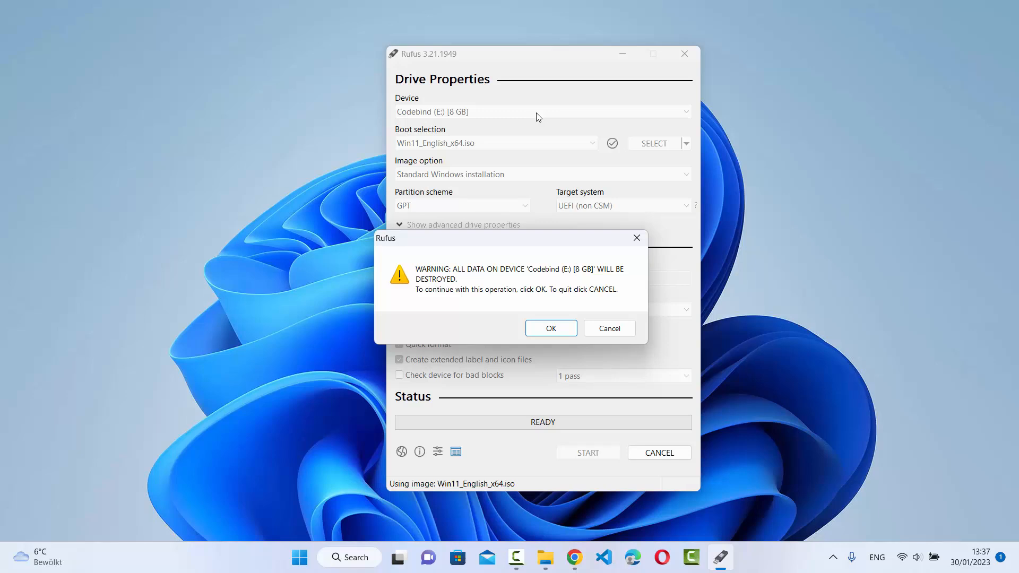
pyautogui.press('Return')
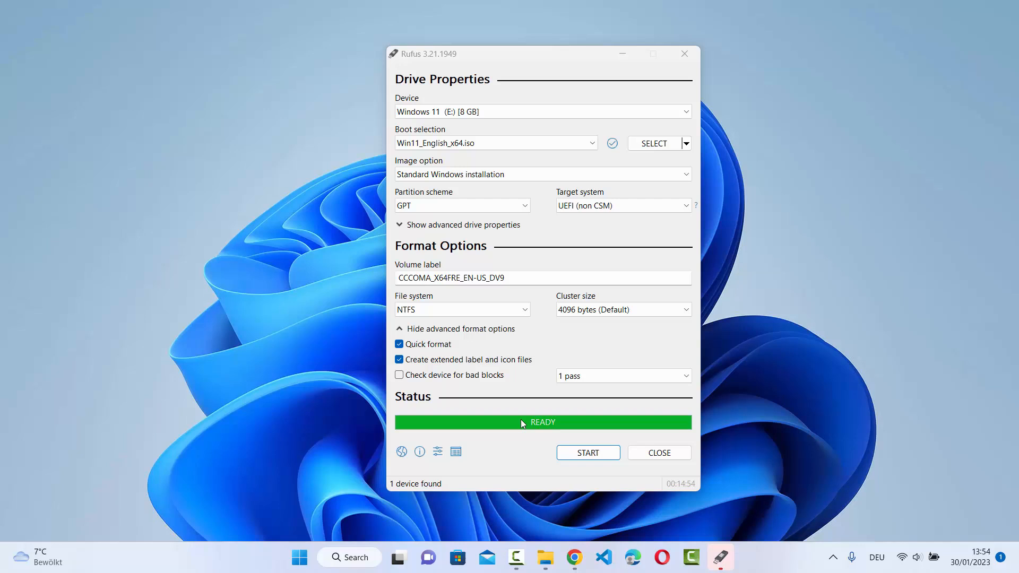
# - Switch to File Explorer and open the Windows 11 (E:) drive to check the files written to it
pyautogui.click(545, 557)
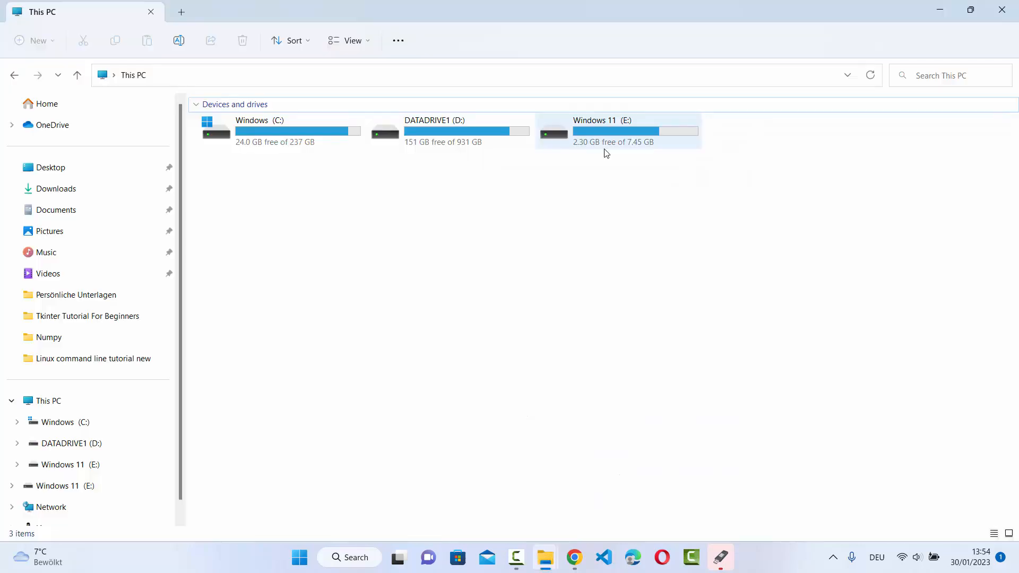
pyautogui.moveTo(605, 143)
pyautogui.doubleClick(608, 133)
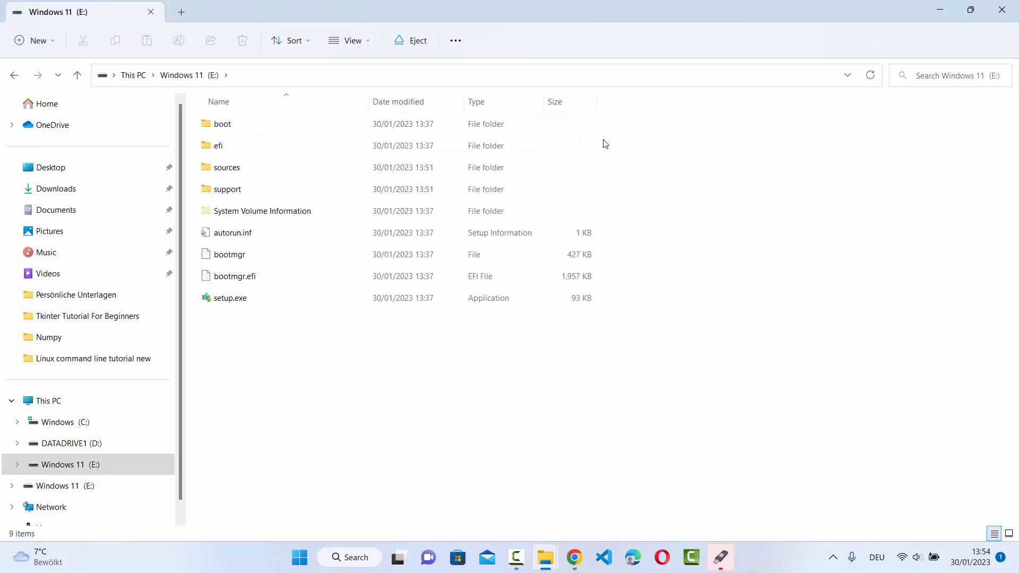